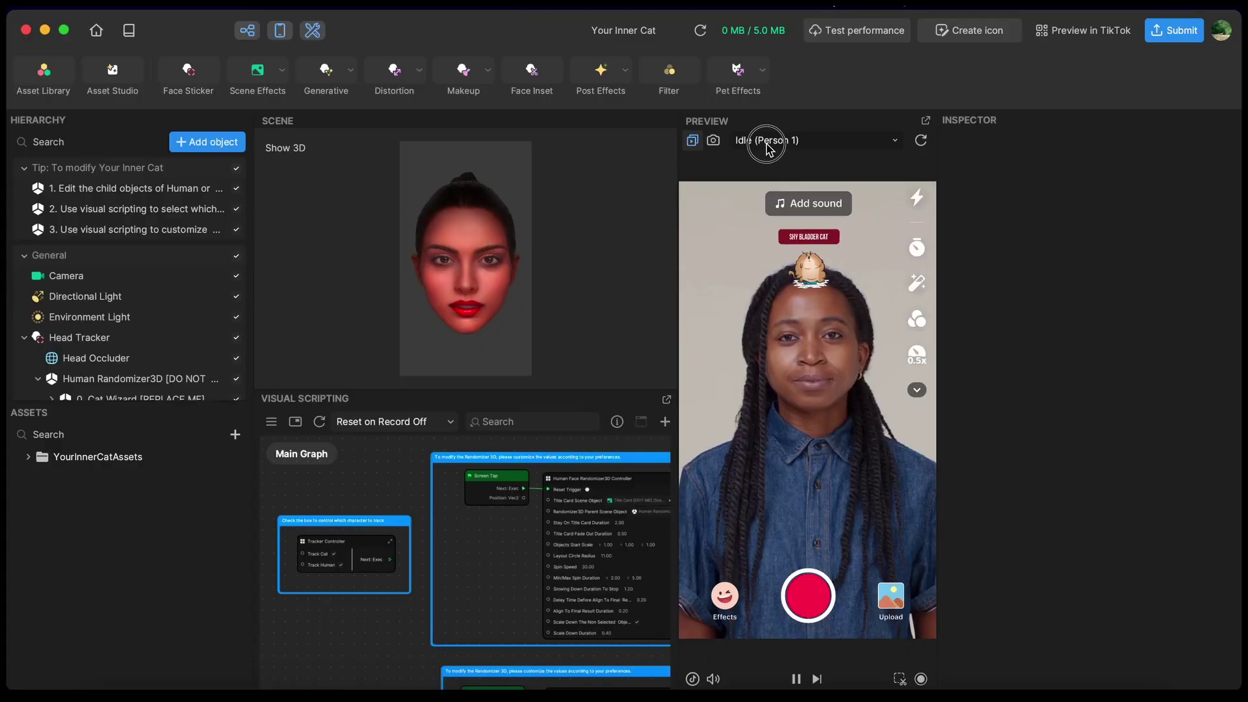
- Switch the preview media to Pet > Cat and Person and widen the Hierarchy to show full names
left_click(767, 141)
mouse_move(715, 323)
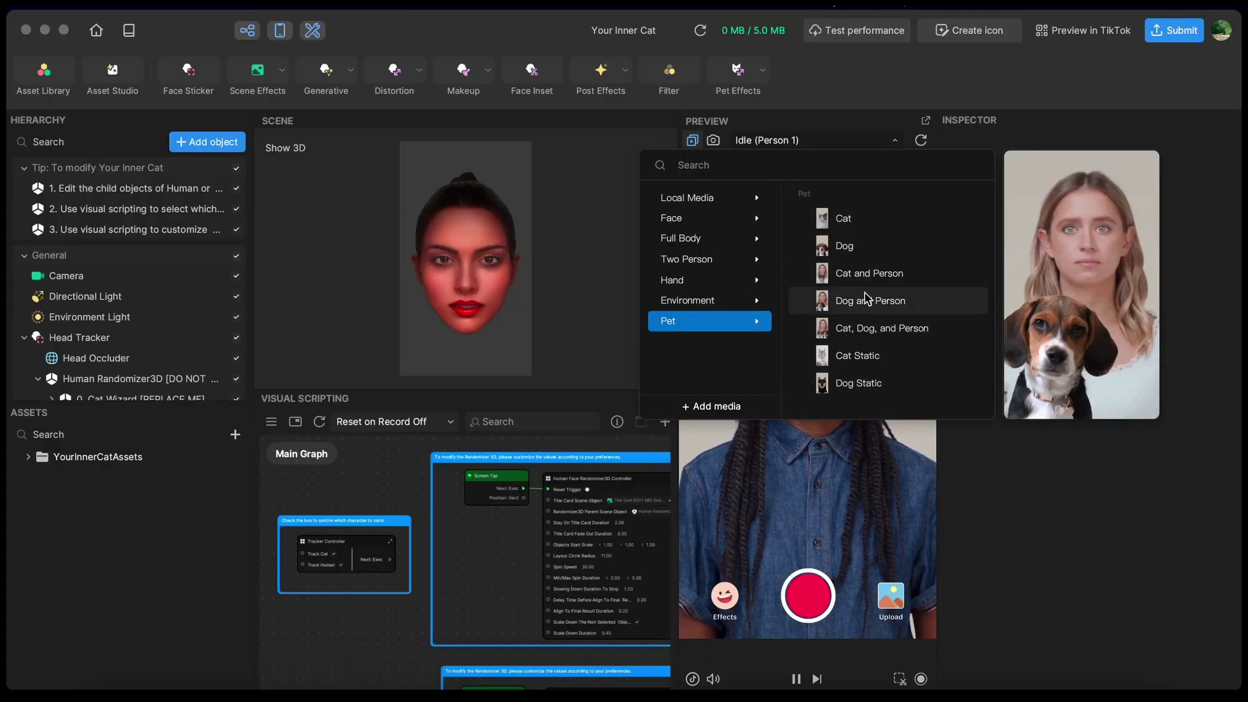
left_click(869, 274)
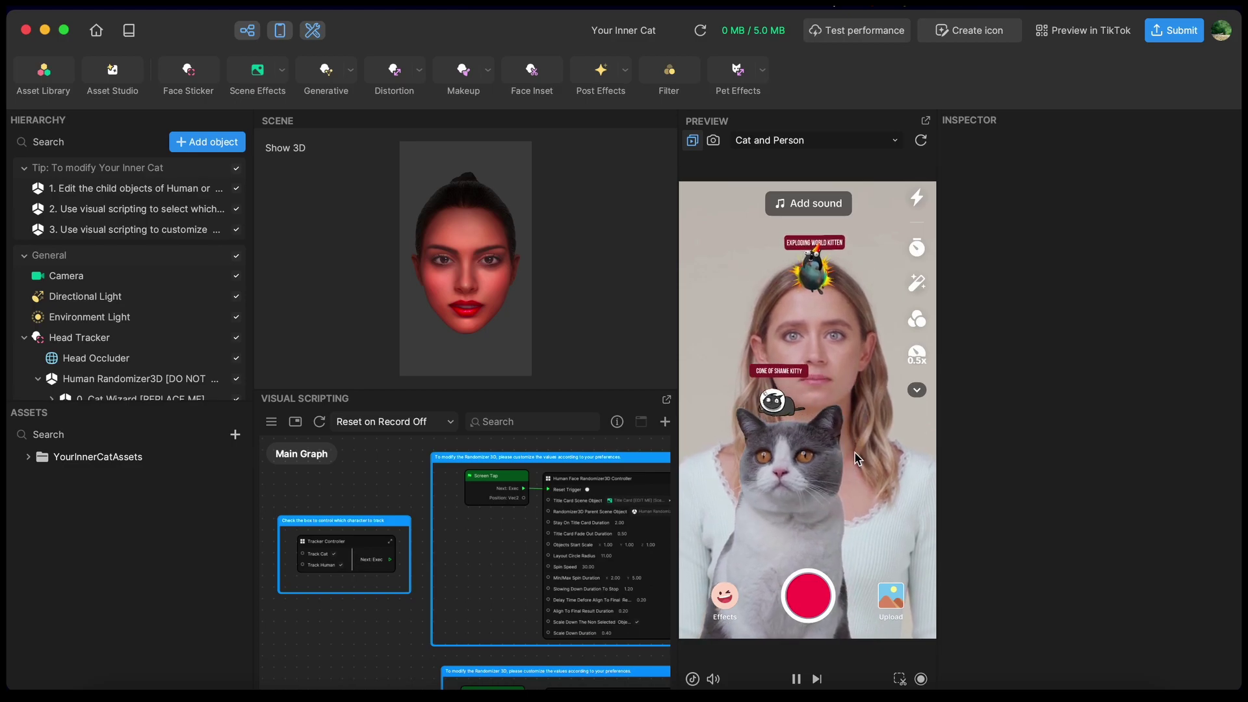
left_click_drag(254, 316, 335, 316)
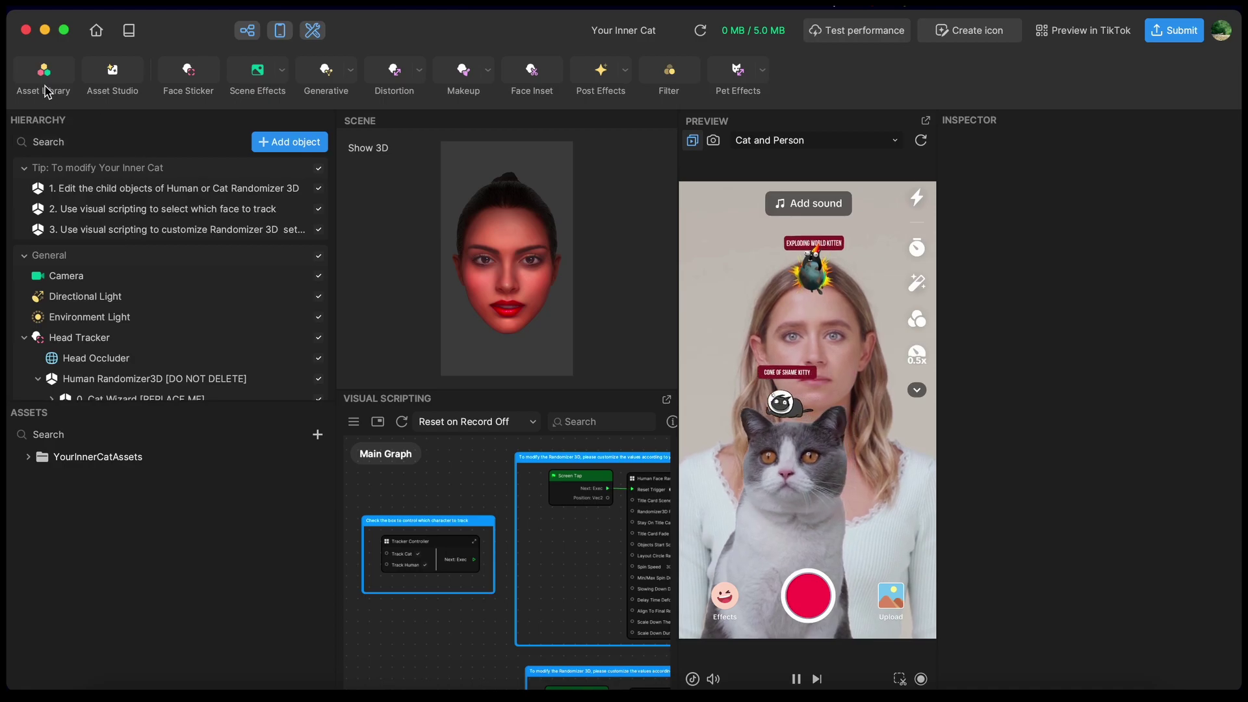
- Download Cathulu, California Roll and Cattermelon from the Asset Library's Exploding Kittens category
left_click(28, 84)
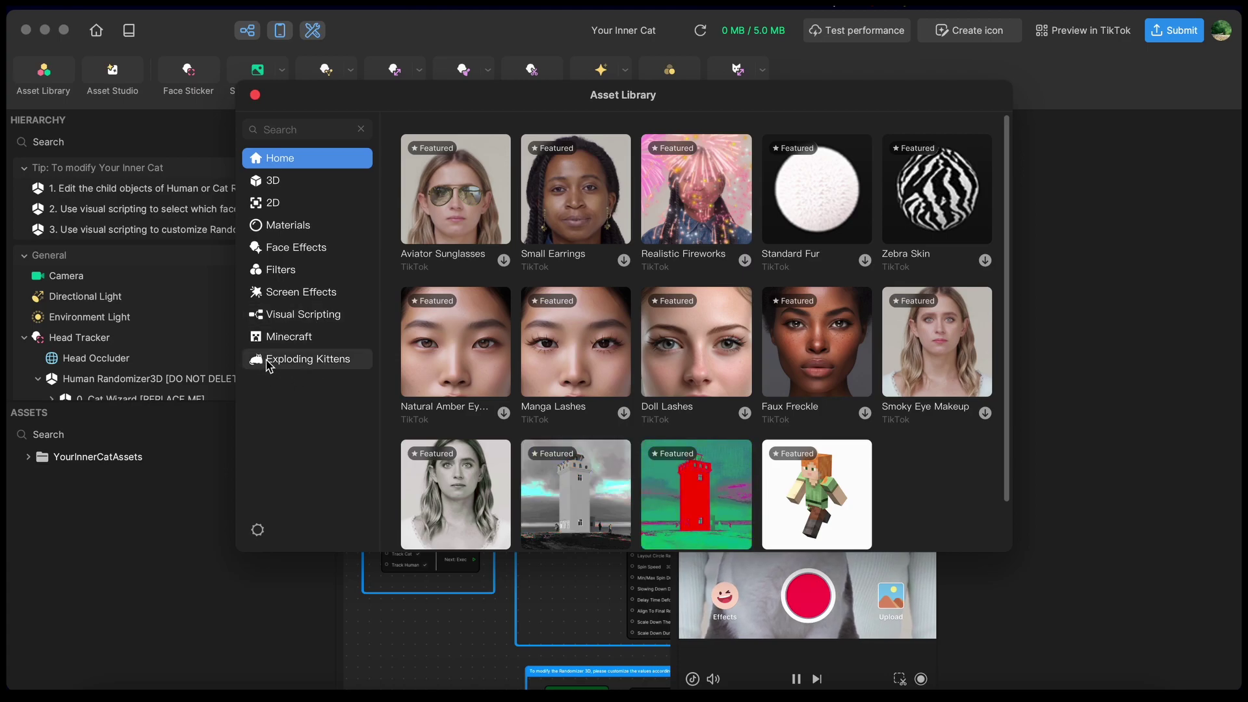
left_click(336, 365)
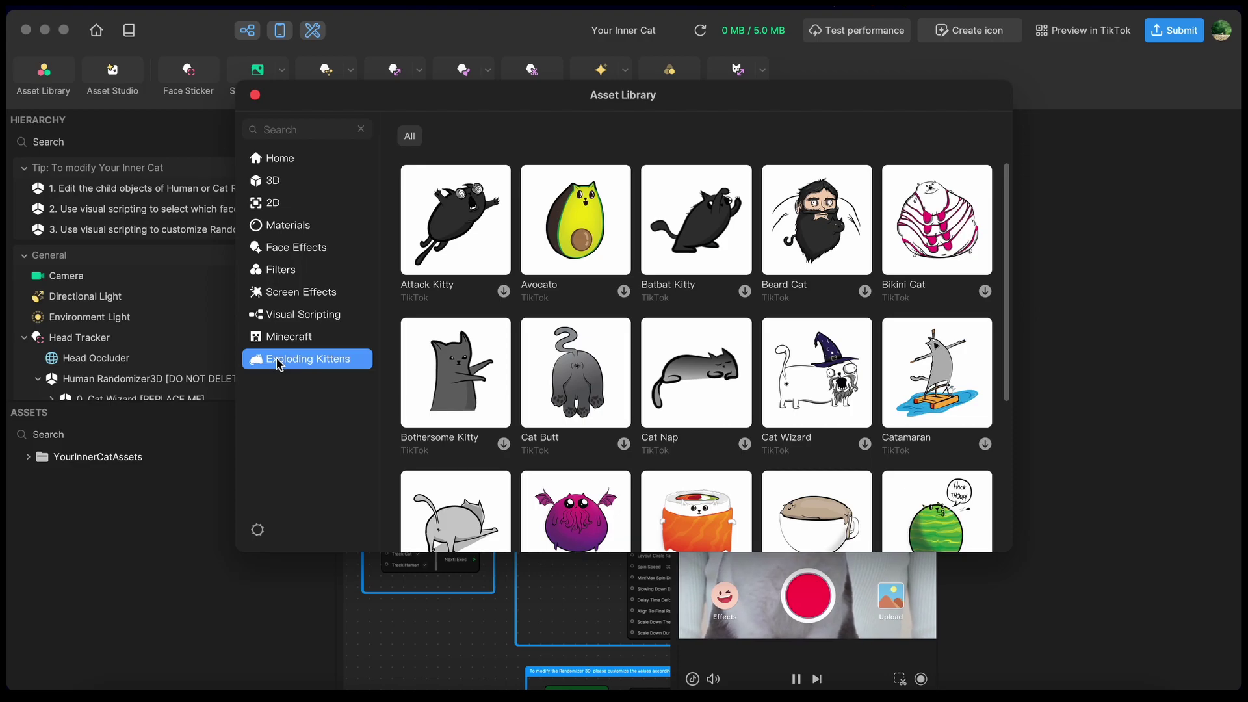
scroll(798, 478, "down", 2)
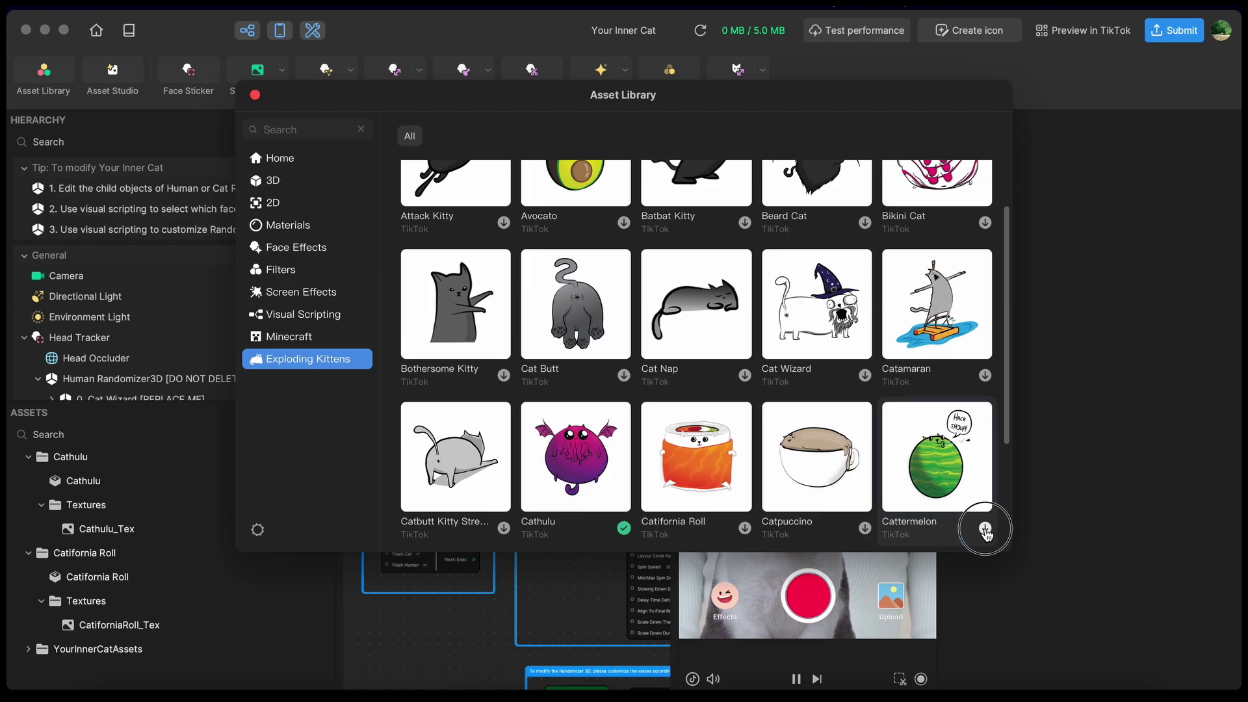
left_click(256, 96)
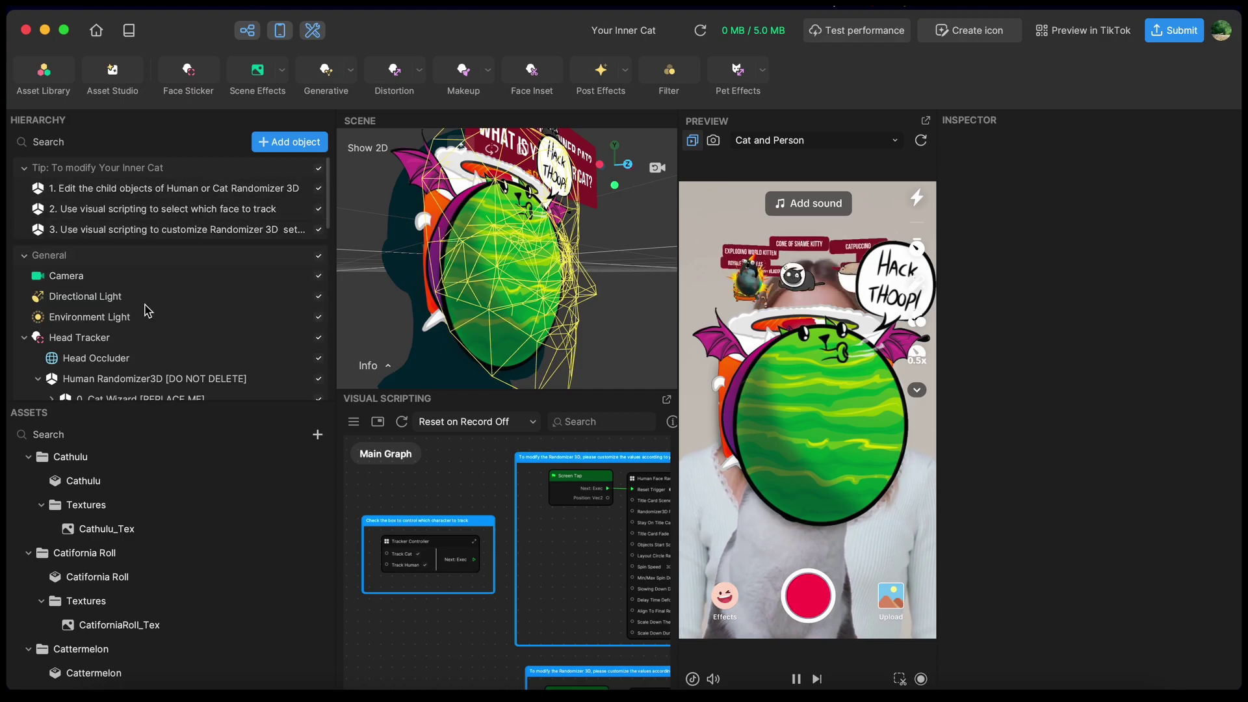
- Collapse Cat Face Sticker in the Hierarchy and untick Head Tracker's visibility checkbox
scroll(148, 310, "down", 5)
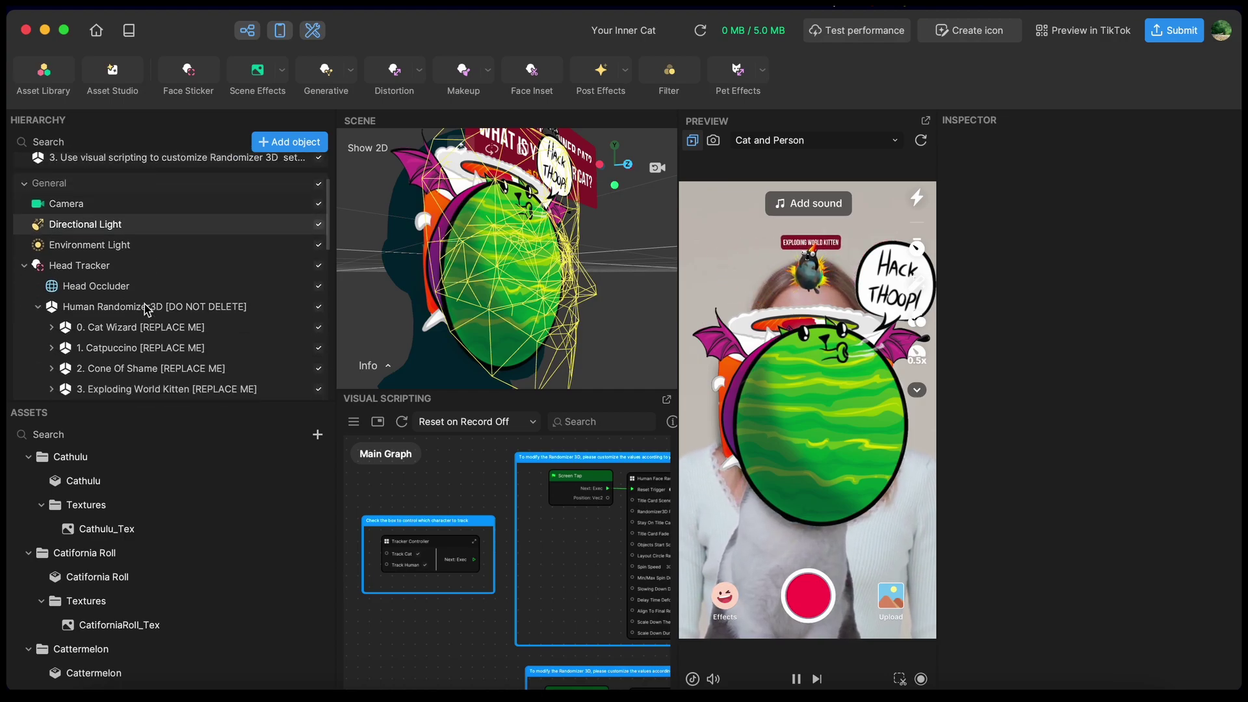
scroll(147, 308, "down", 8)
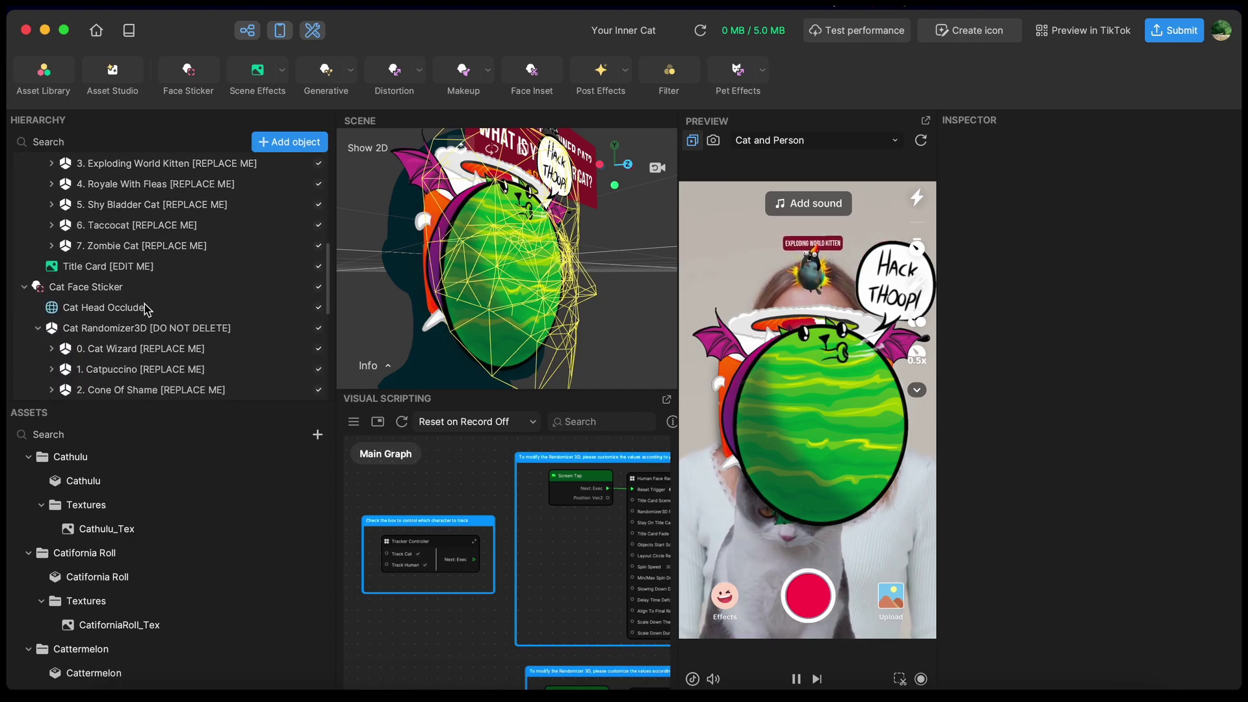
scroll(147, 310, "down", 2)
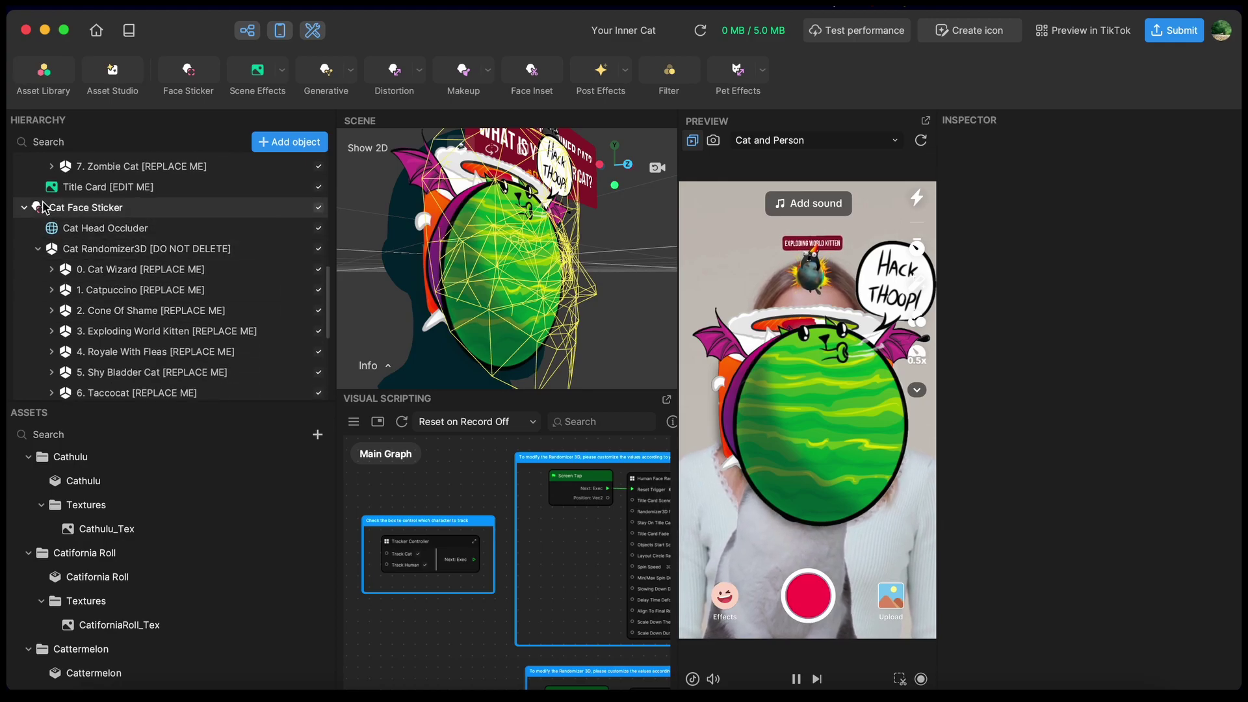
left_click(23, 209)
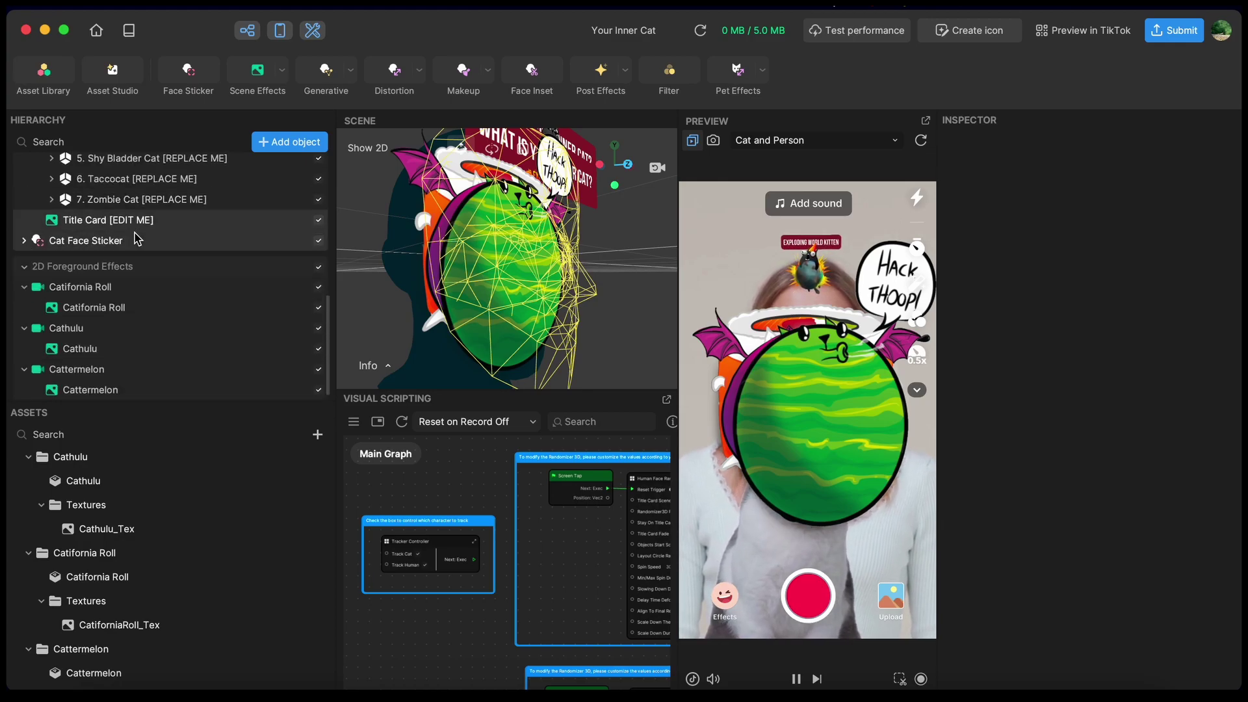
scroll(39, 227, "up", 10)
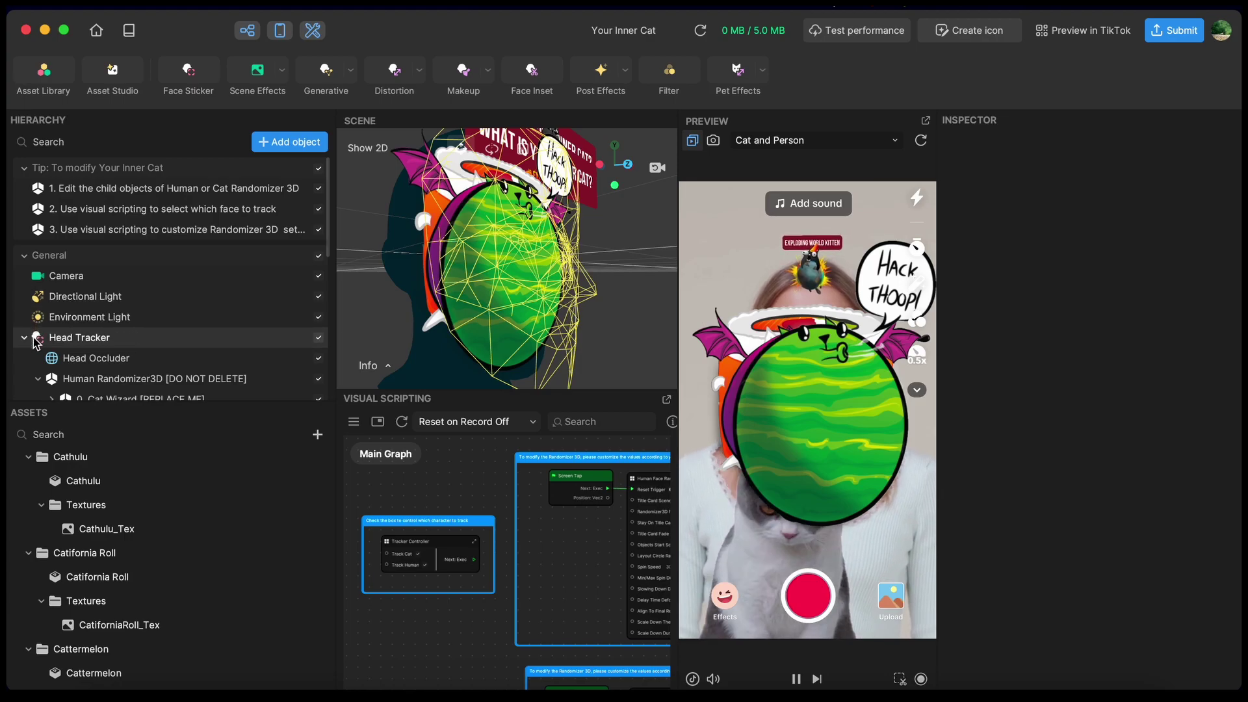
left_click(318, 338)
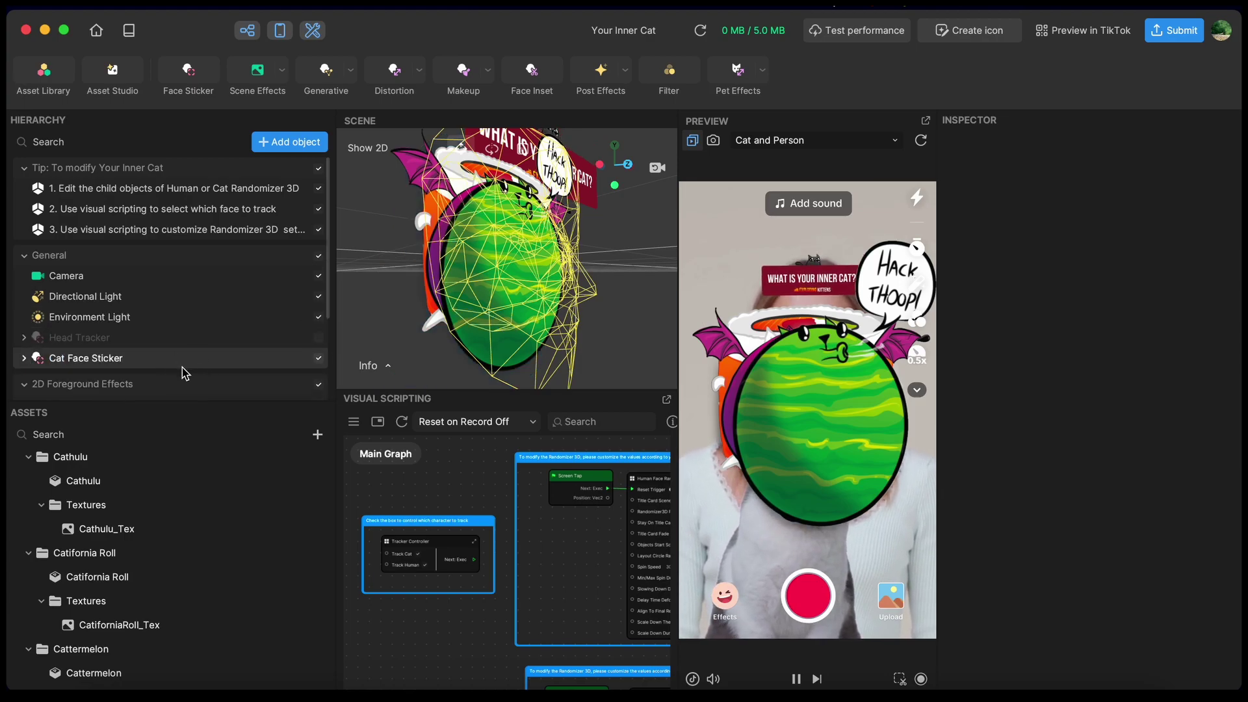
- Select Cat Face Sticker and switch the preview media to the Pet > Cat clip
left_click(160, 364)
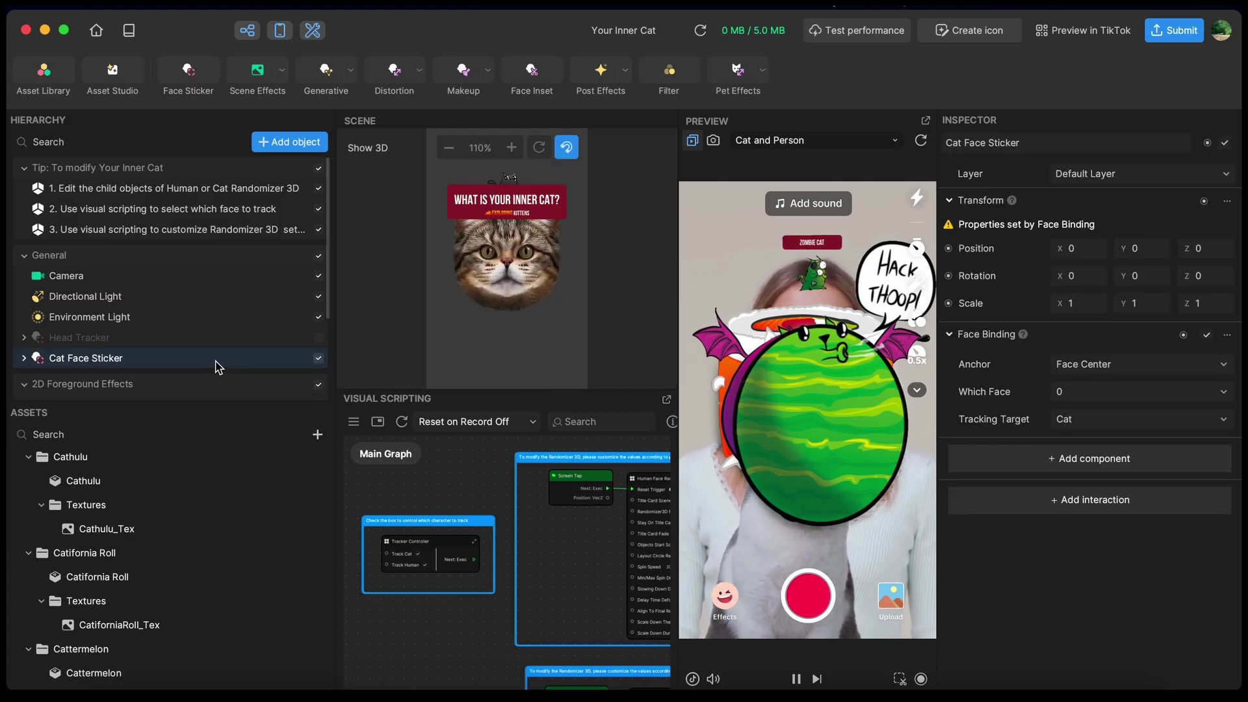
left_click(754, 145)
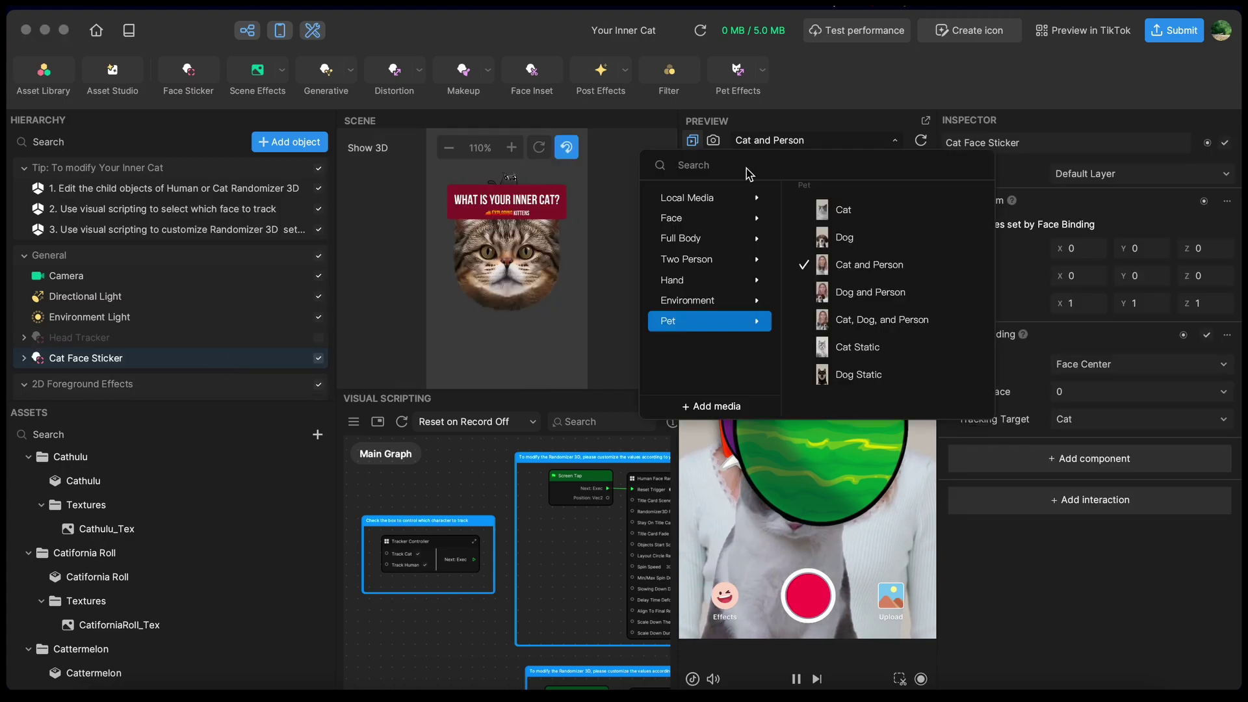
left_click(893, 213)
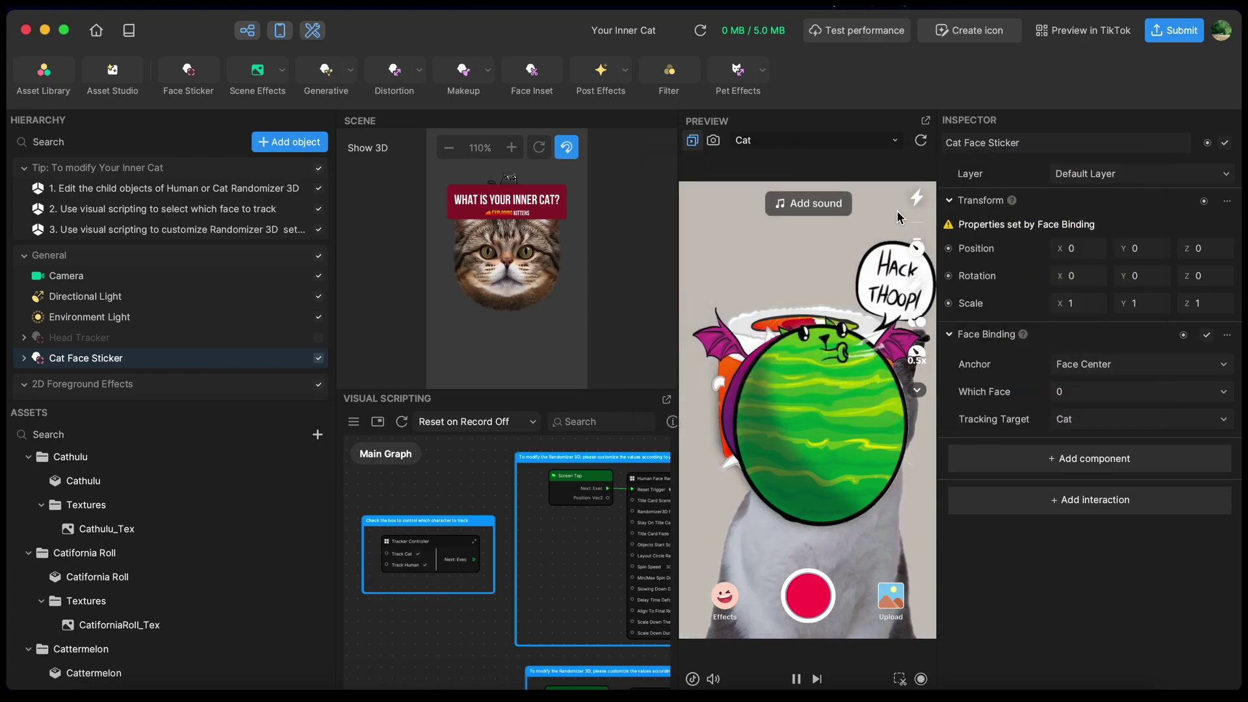
- Inspect the Head Tracker's tracking target in the Hierarchy
scroll(319, 345, "down", 3)
left_click(30, 221)
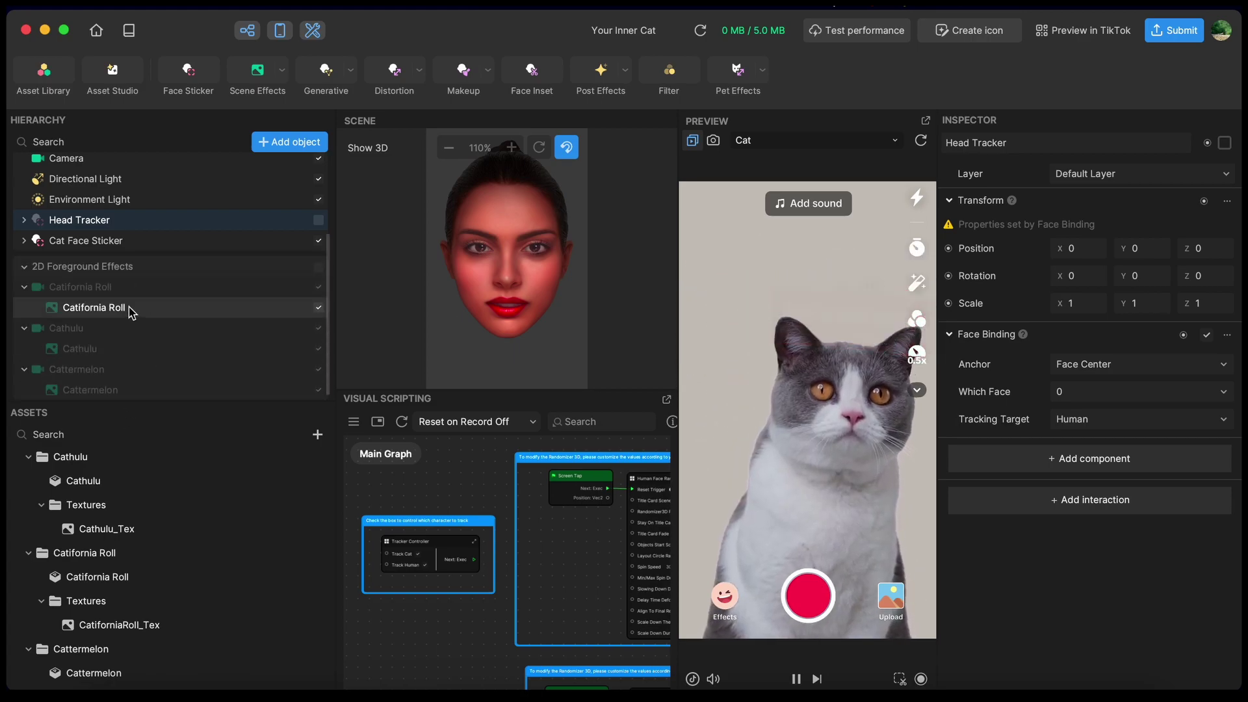
scroll(184, 525, "down", 2)
scroll(185, 525, "up", 2)
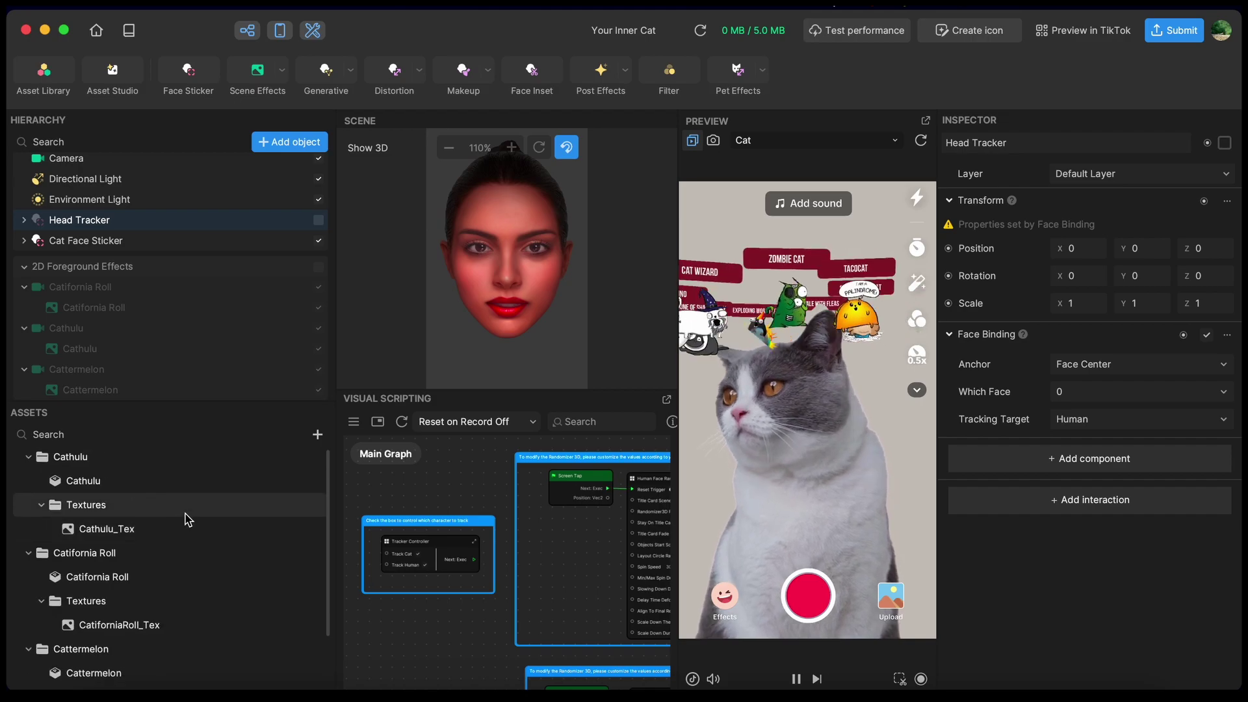
scroll(24, 262, "up", 1)
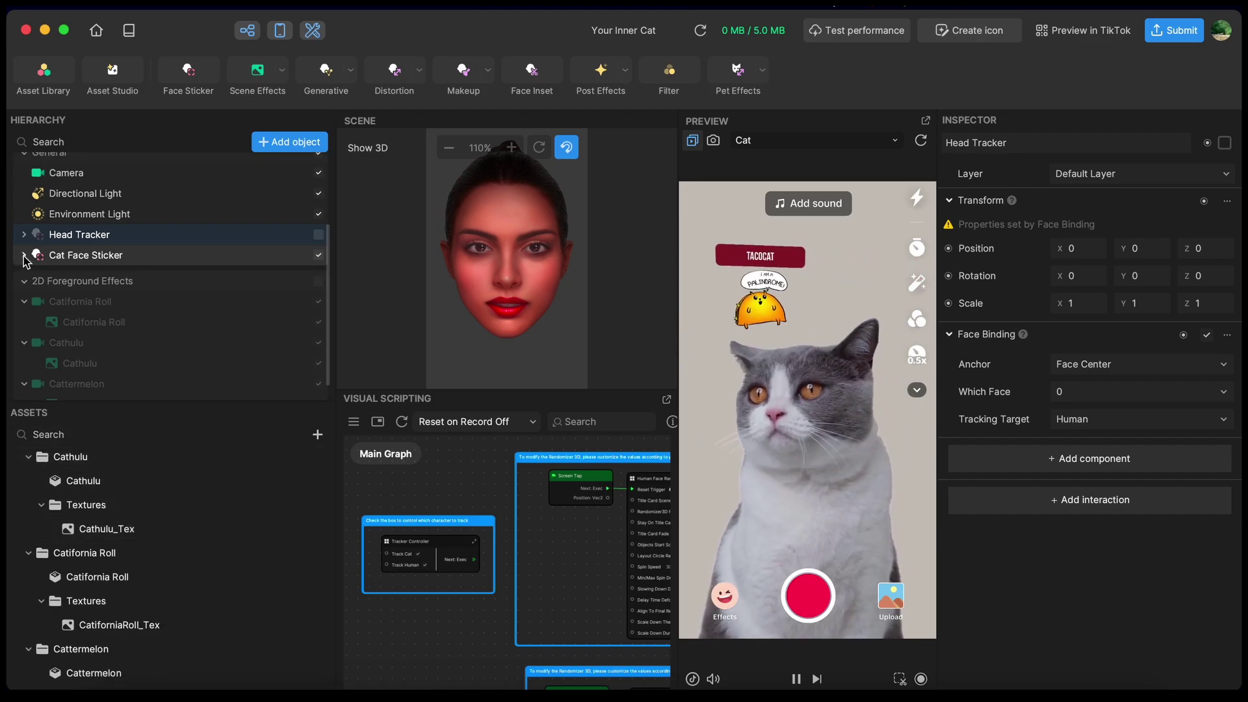
- Drag Title Card [EDIT ME] down in the Scene view to Position Y about -1
left_click(81, 258)
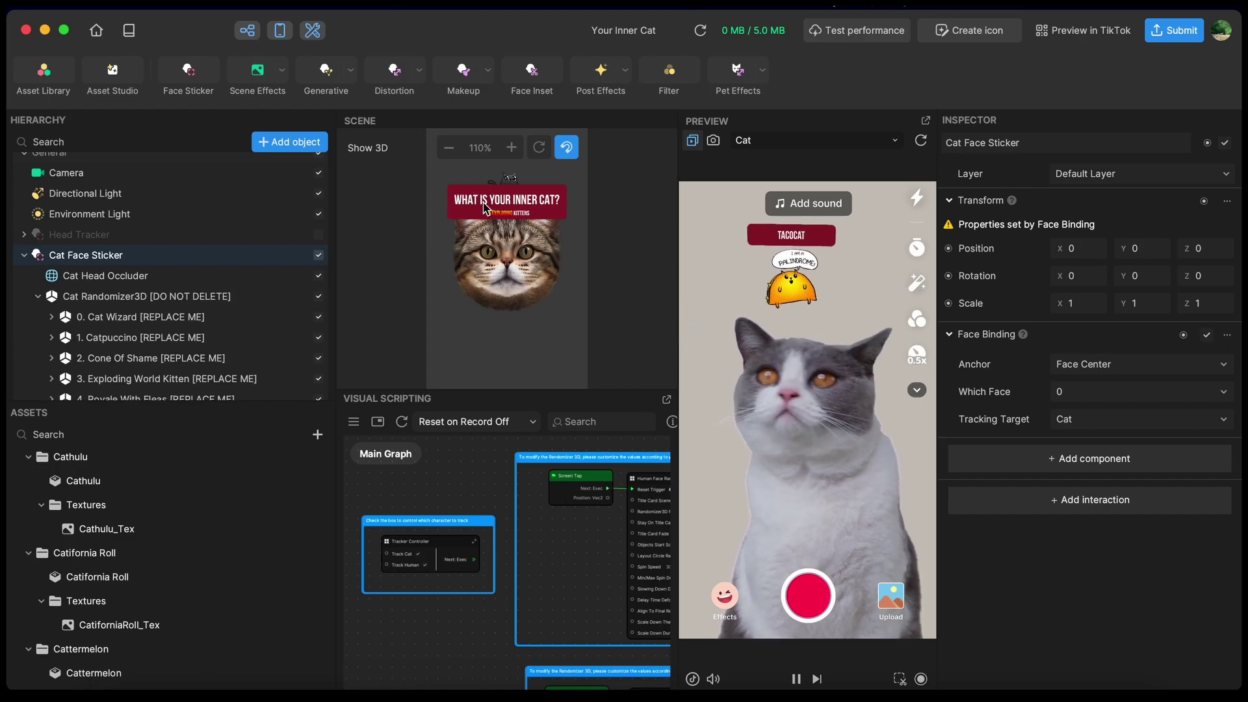
scroll(473, 221, "up", 3)
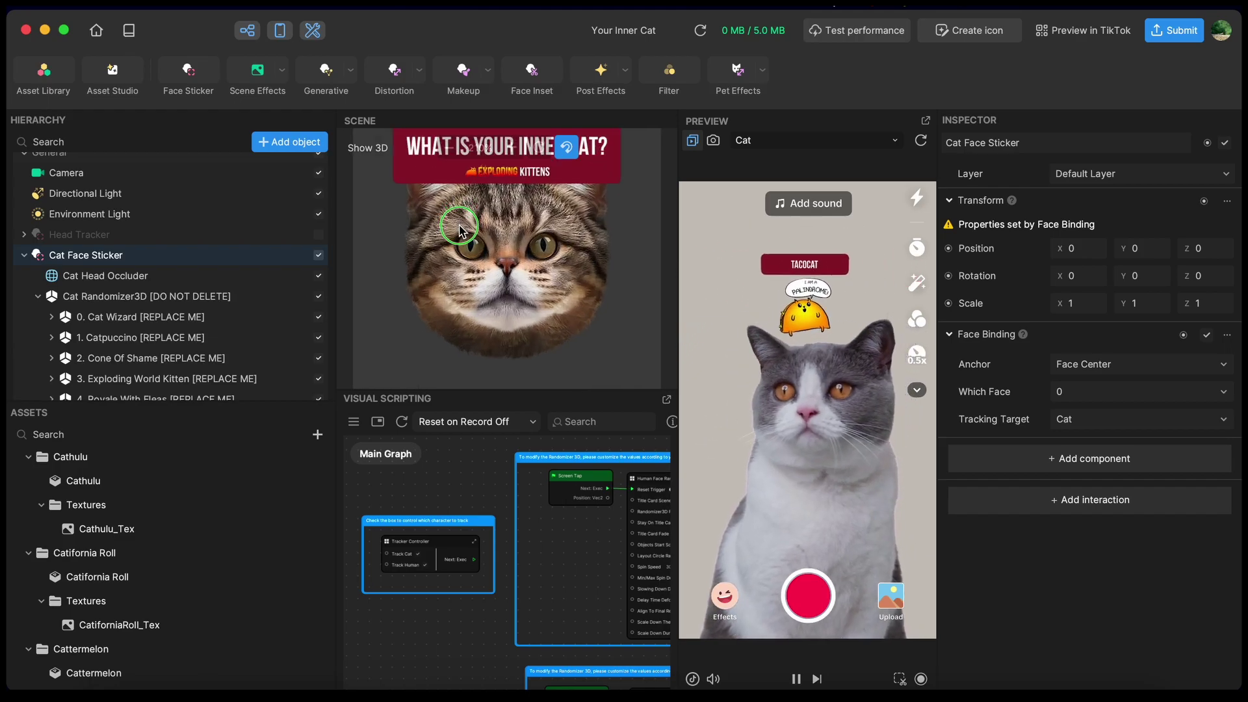
scroll(459, 226, "down", 3)
left_click(532, 225)
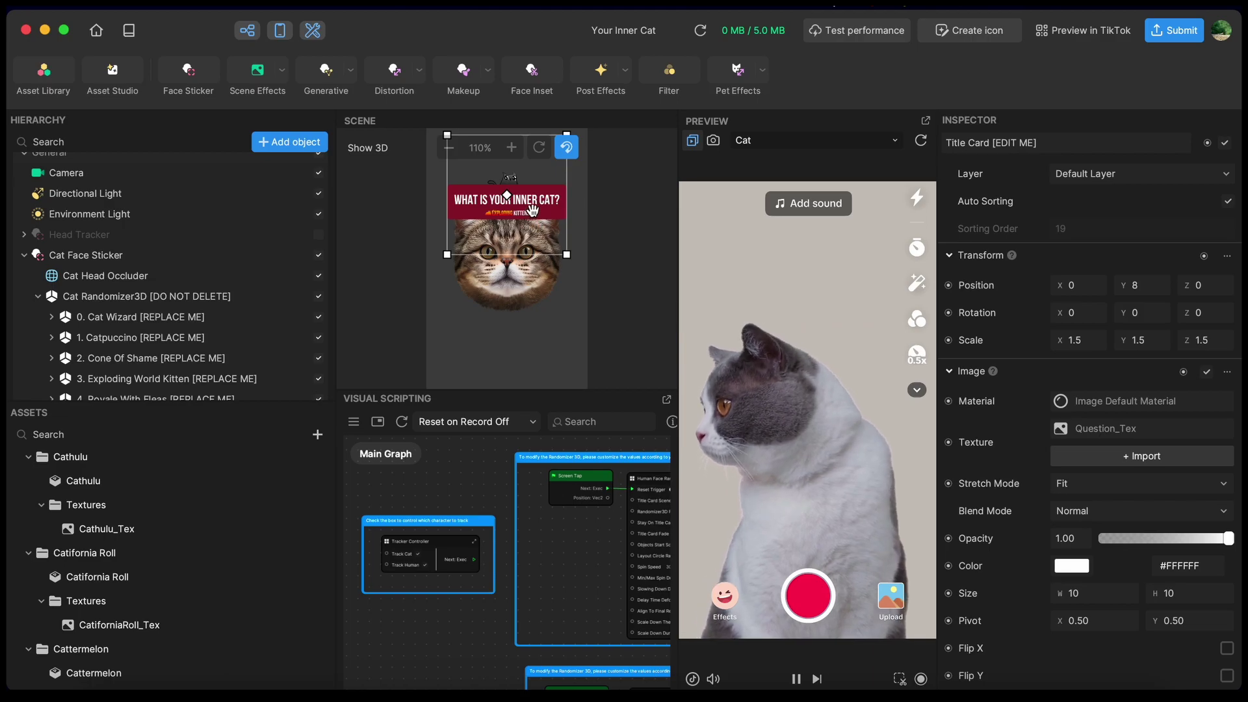
left_click_drag(532, 225, 533, 278)
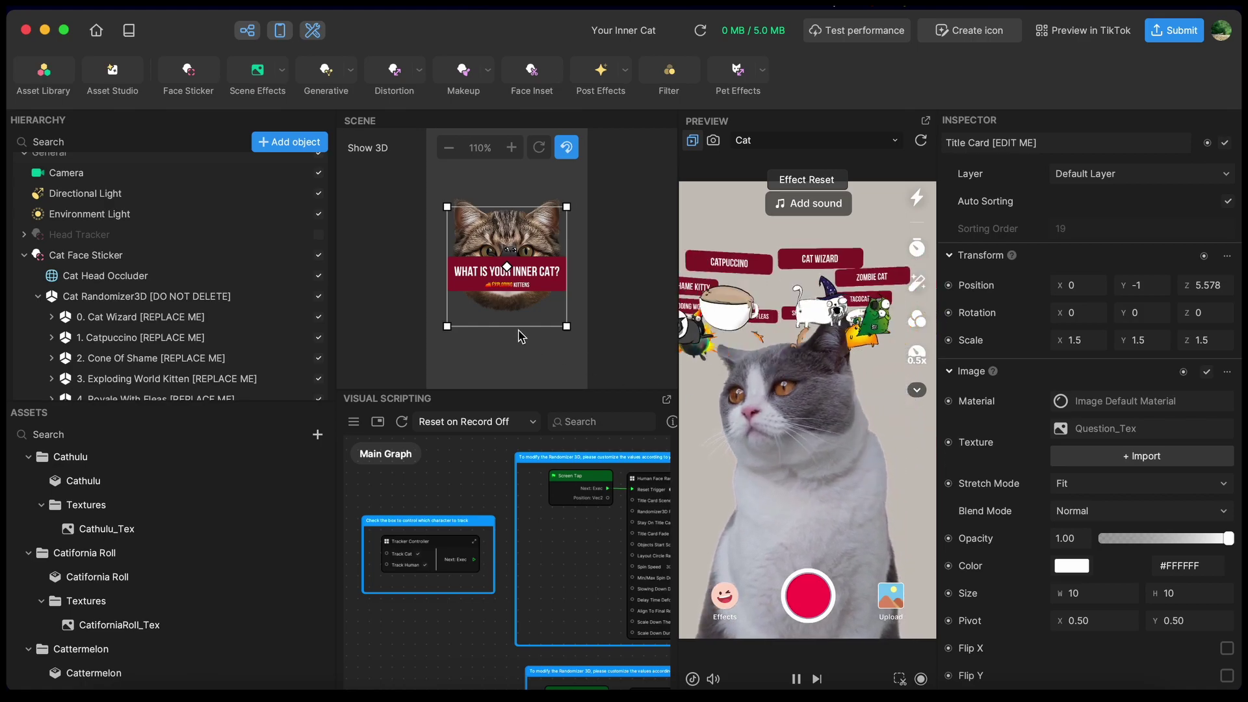
- Expand the 0. Cat Wizard group and select its Cat Wizard Image object
scroll(153, 272, "down", 2)
left_click(152, 263)
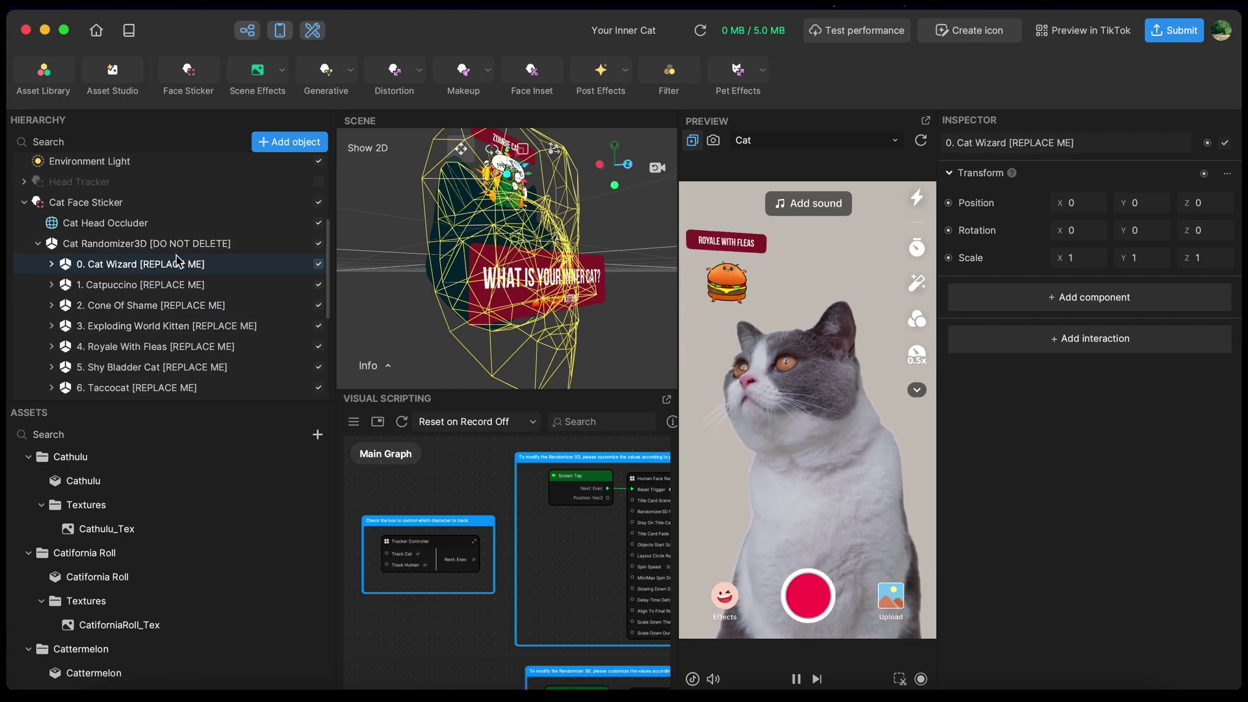
left_click(121, 246)
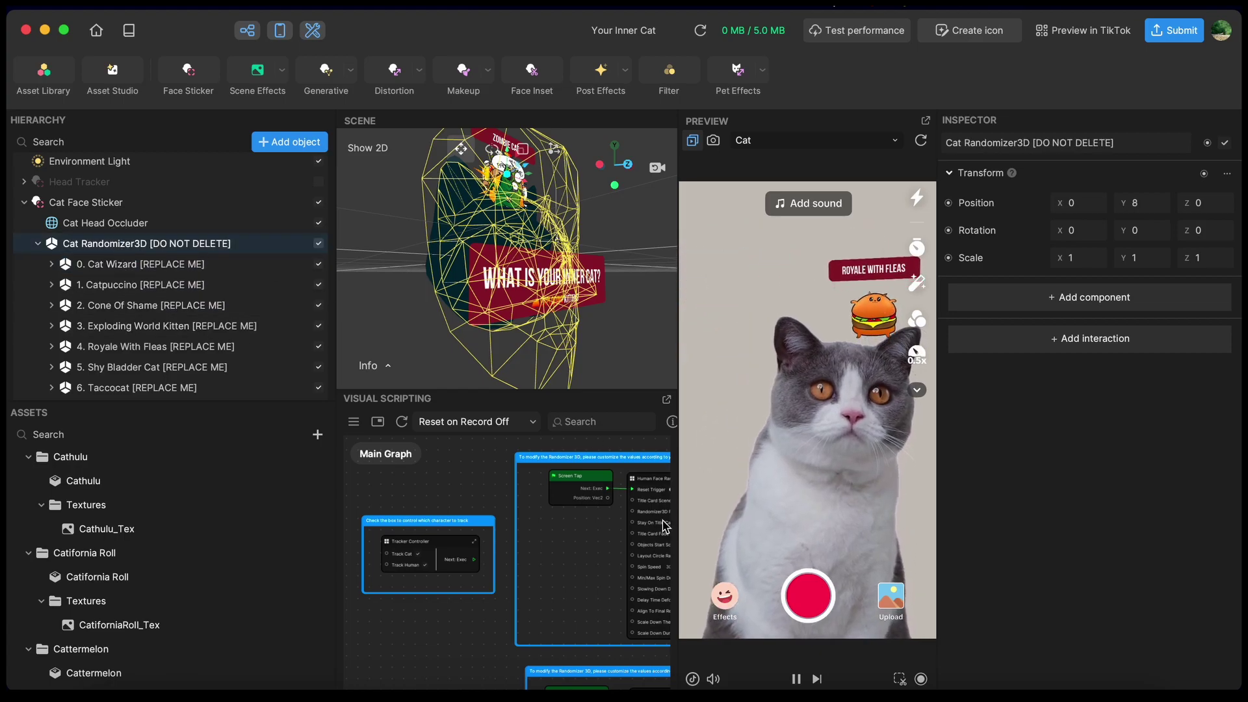
scroll(572, 552, "right", 3)
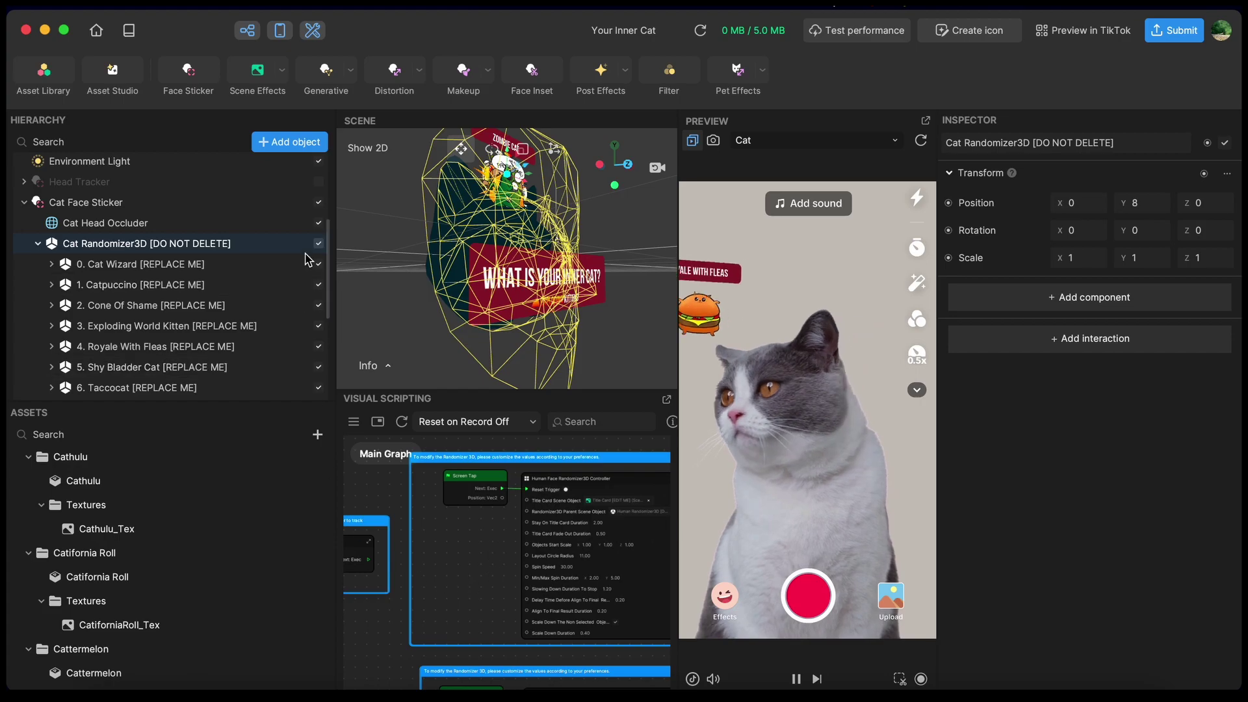
left_click(51, 264)
left_click(130, 284)
- Expand YourInnerCatAssets > Materials in the Assets panel to list the character materials
scroll(167, 556, "down", 2)
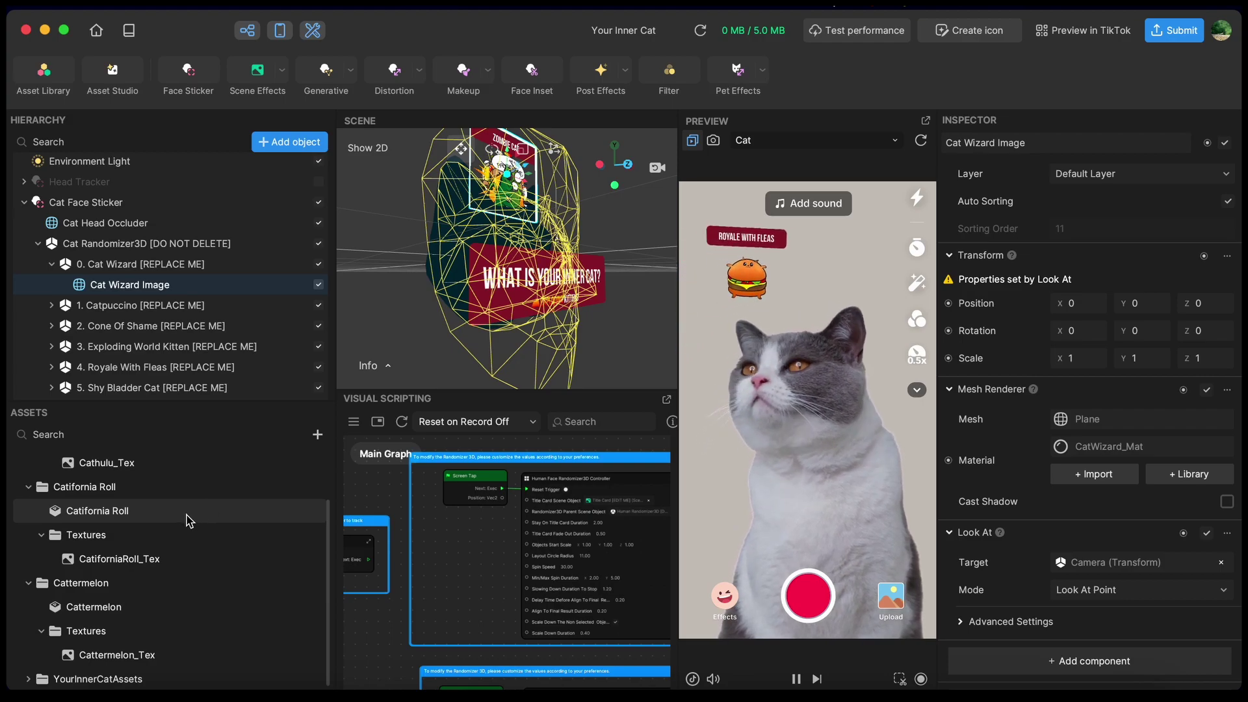
scroll(132, 588, "down", 2)
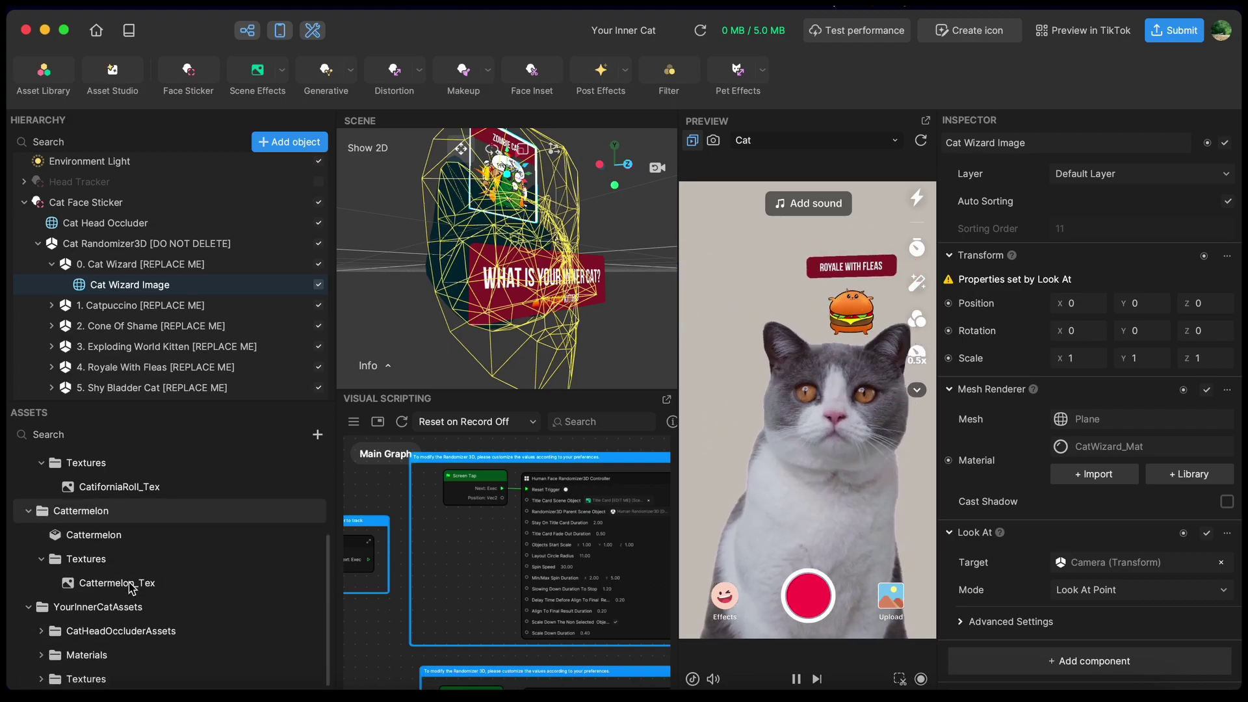
left_click(97, 654)
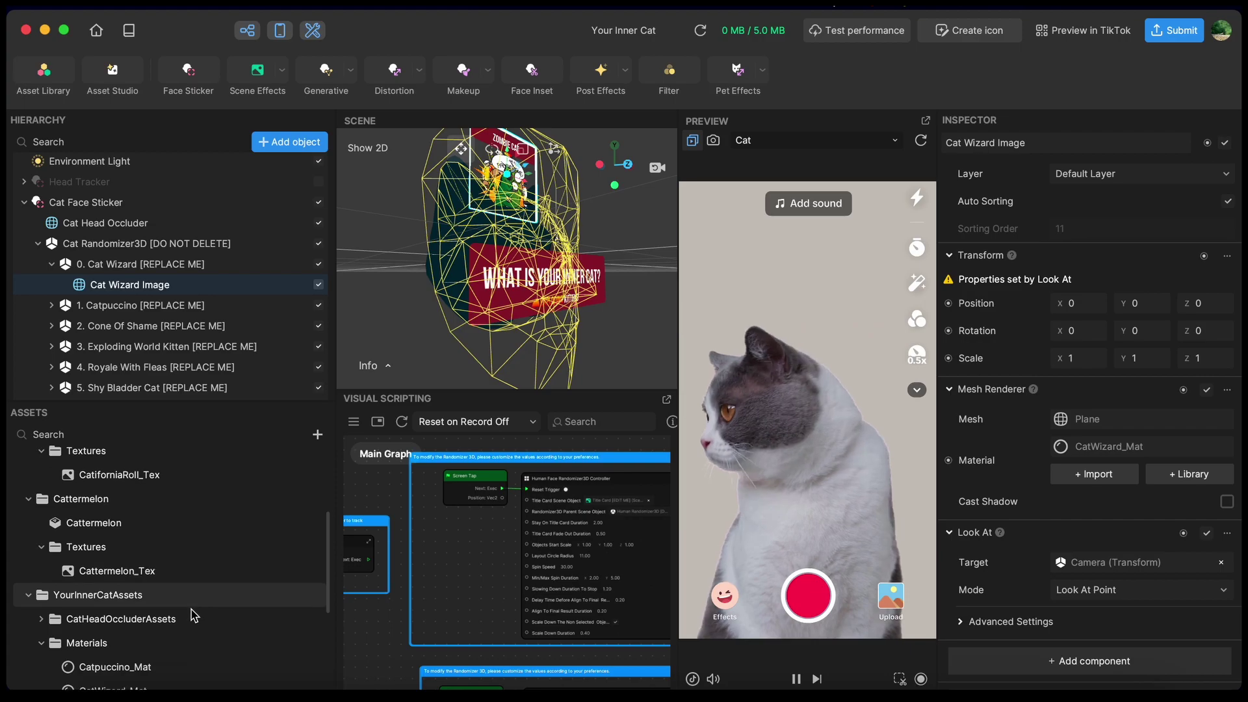
scroll(192, 614, "down", 4)
scroll(190, 589, "down", 1)
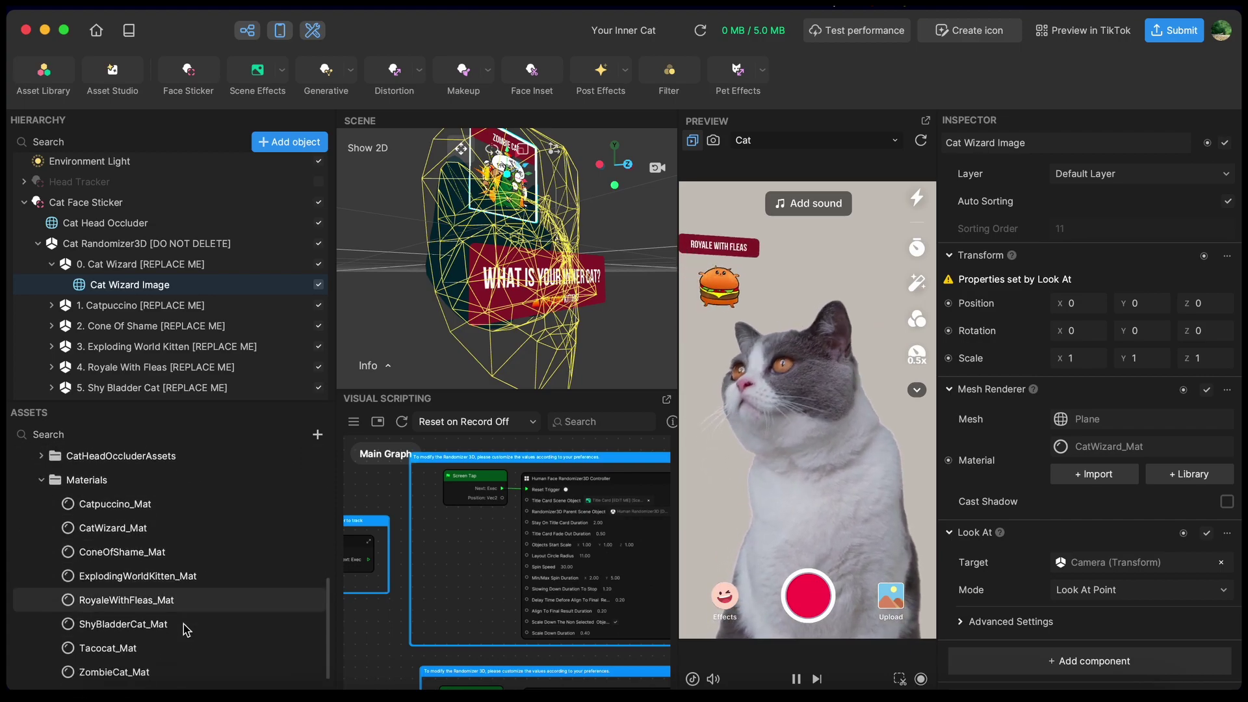
- Set Catpuccino_Mat's albedo texture to CaliforniaRoll_Tex
left_click(201, 492)
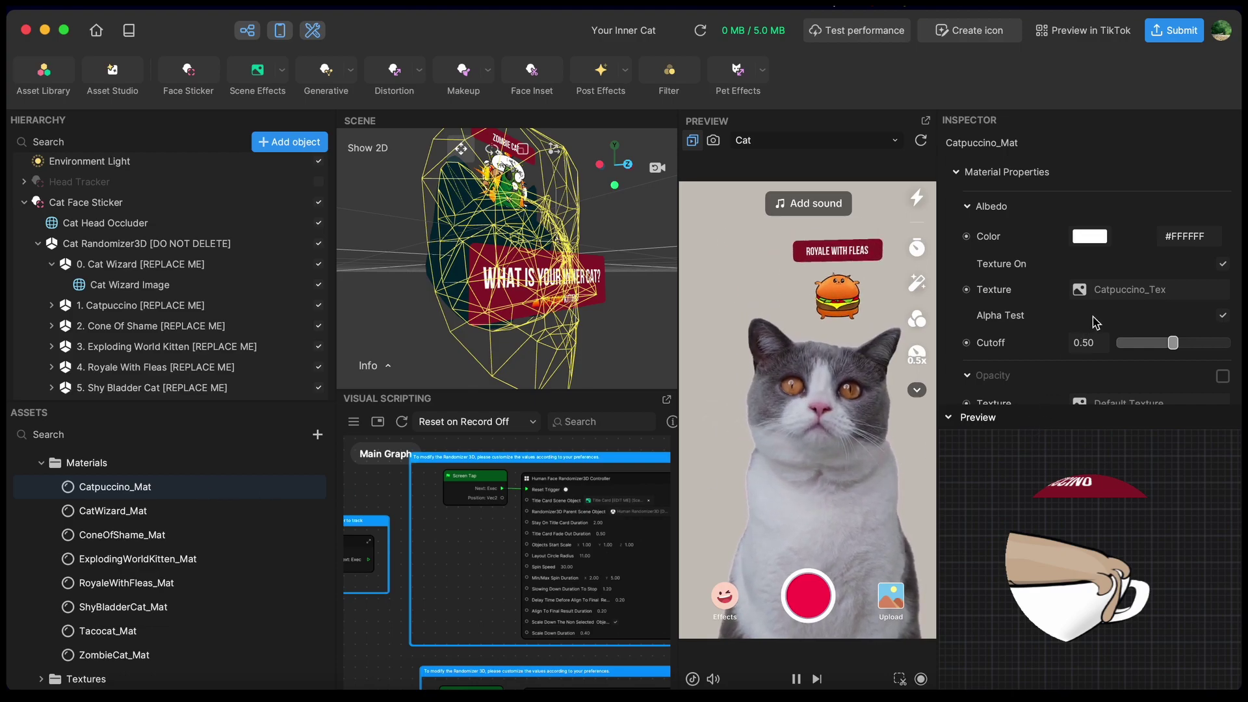
left_click(1114, 292)
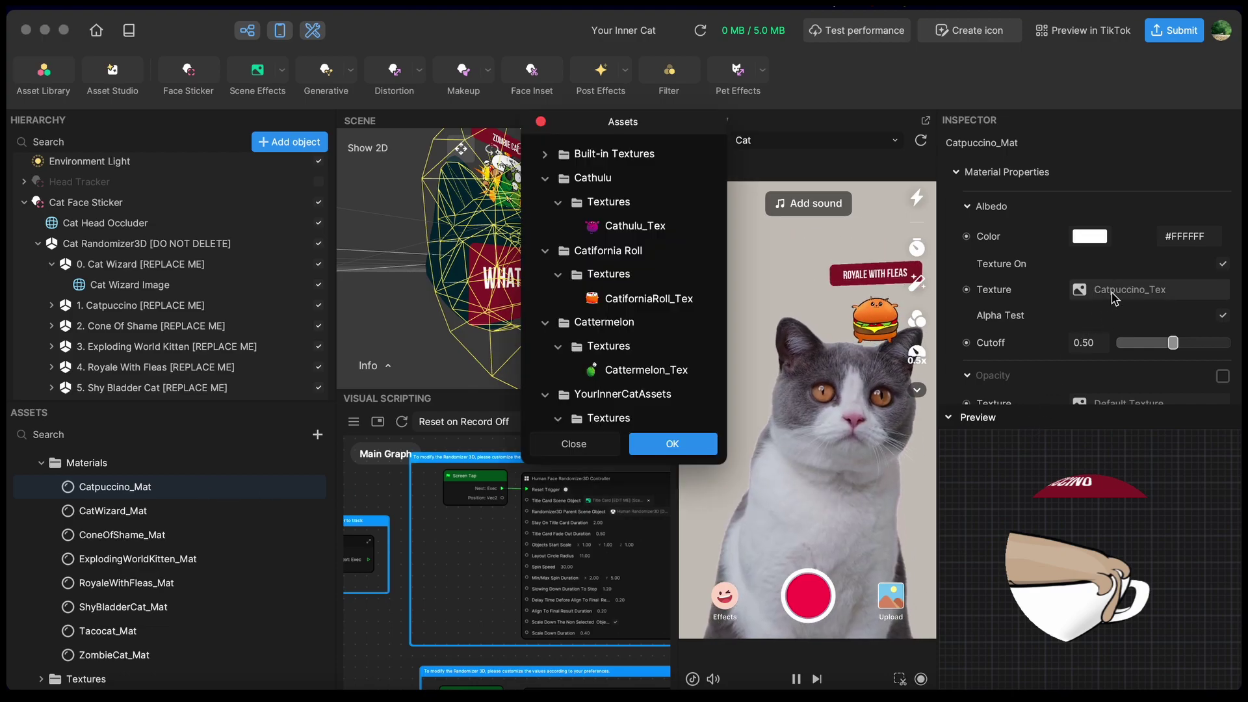
double_click(655, 301)
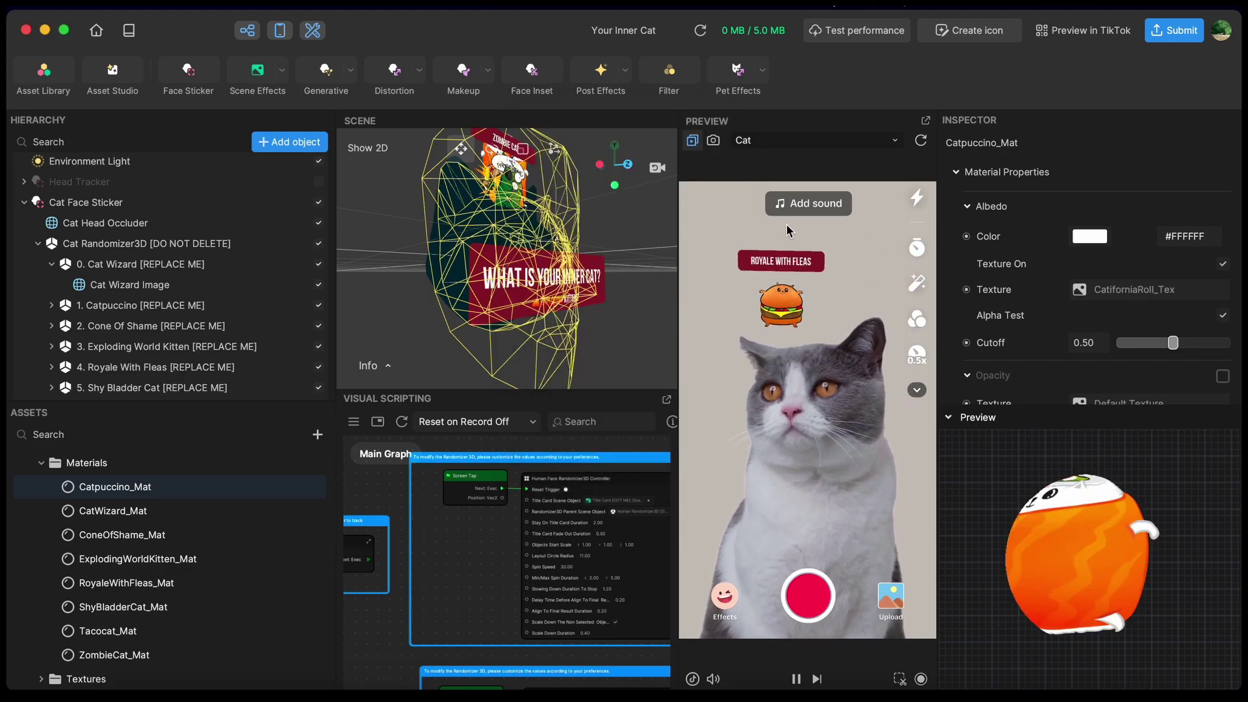
- Select the Cone Of Shame Image and set ConeOfShame_Mat's albedo texture to Cattermelon_Tex
left_click(144, 325)
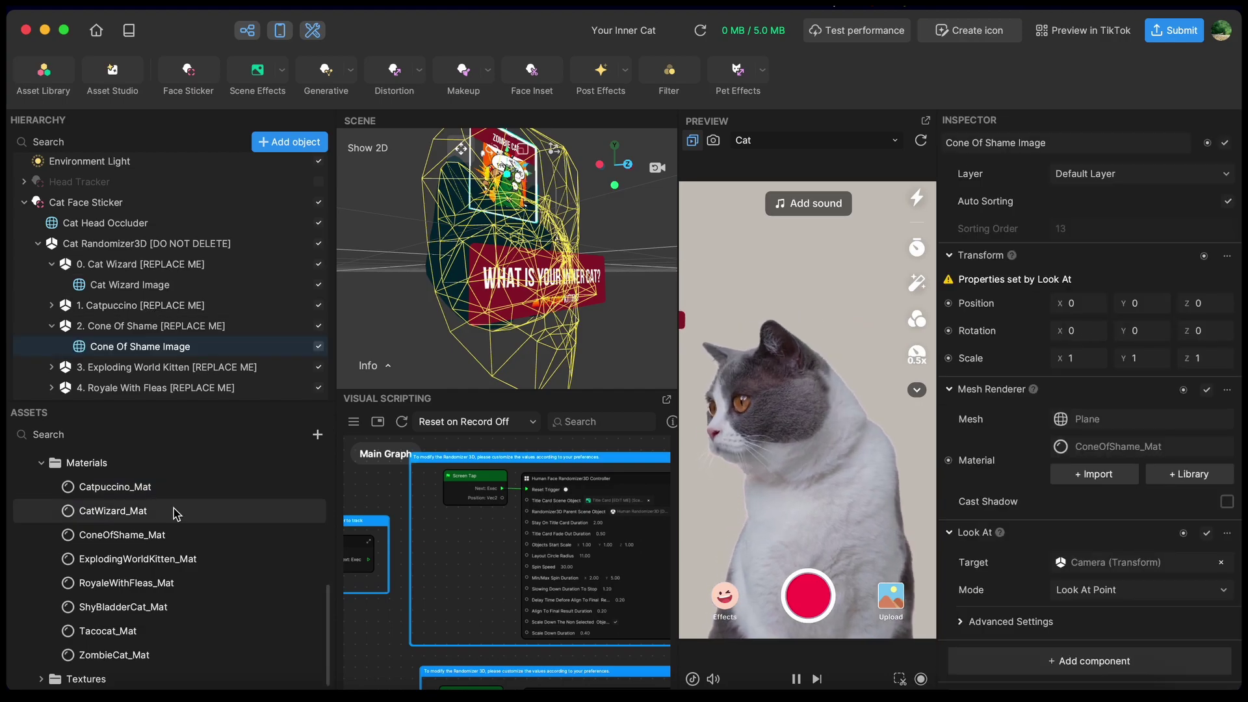
double_click(140, 346)
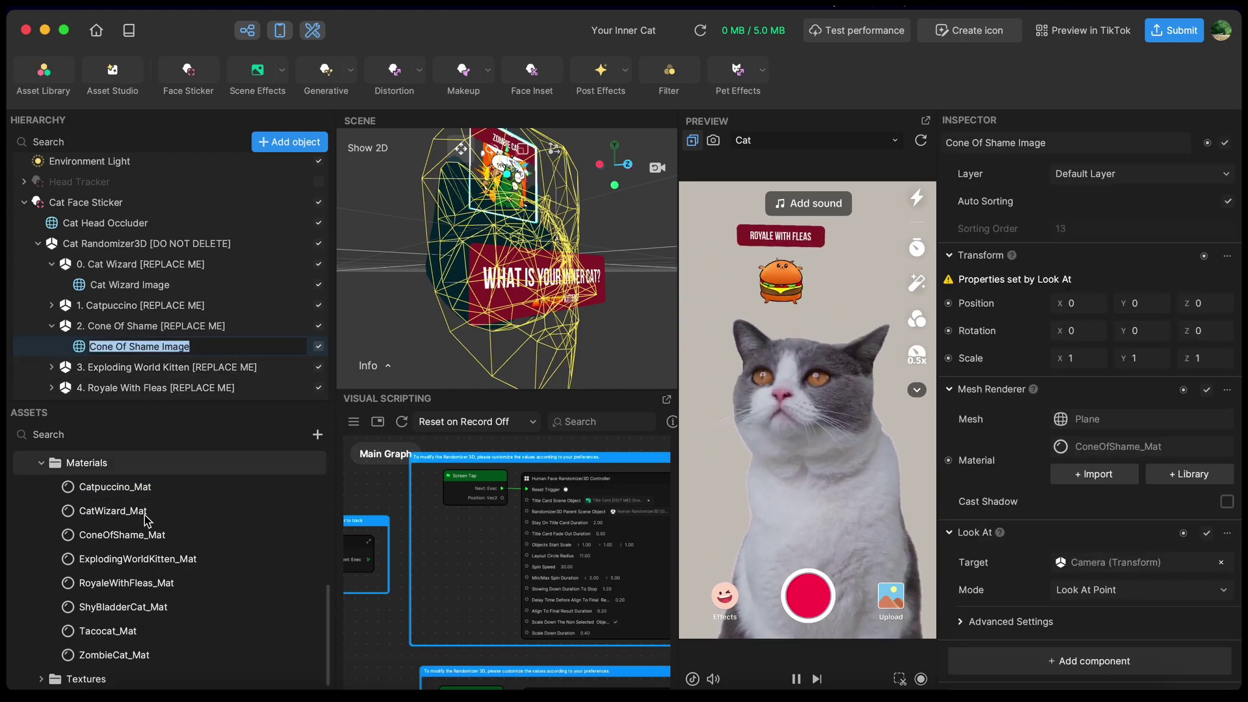
left_click(163, 534)
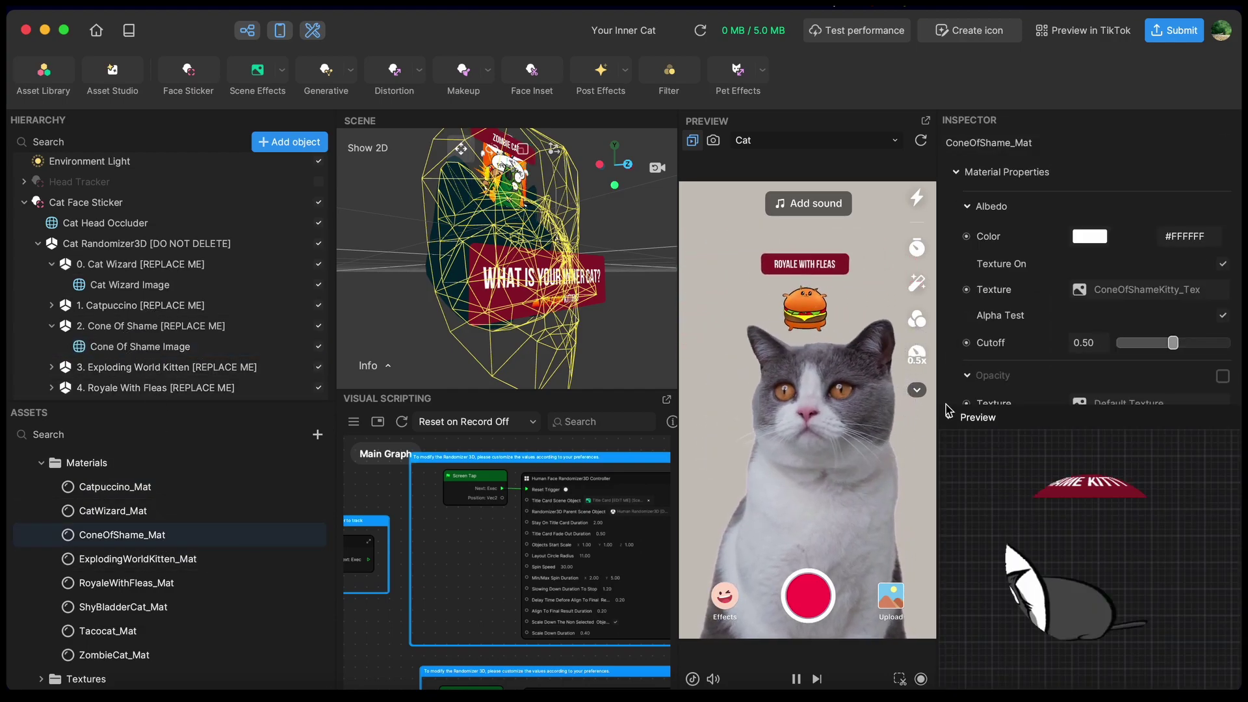
scroll(1040, 338, "down", 5)
scroll(1072, 312, "up", 5)
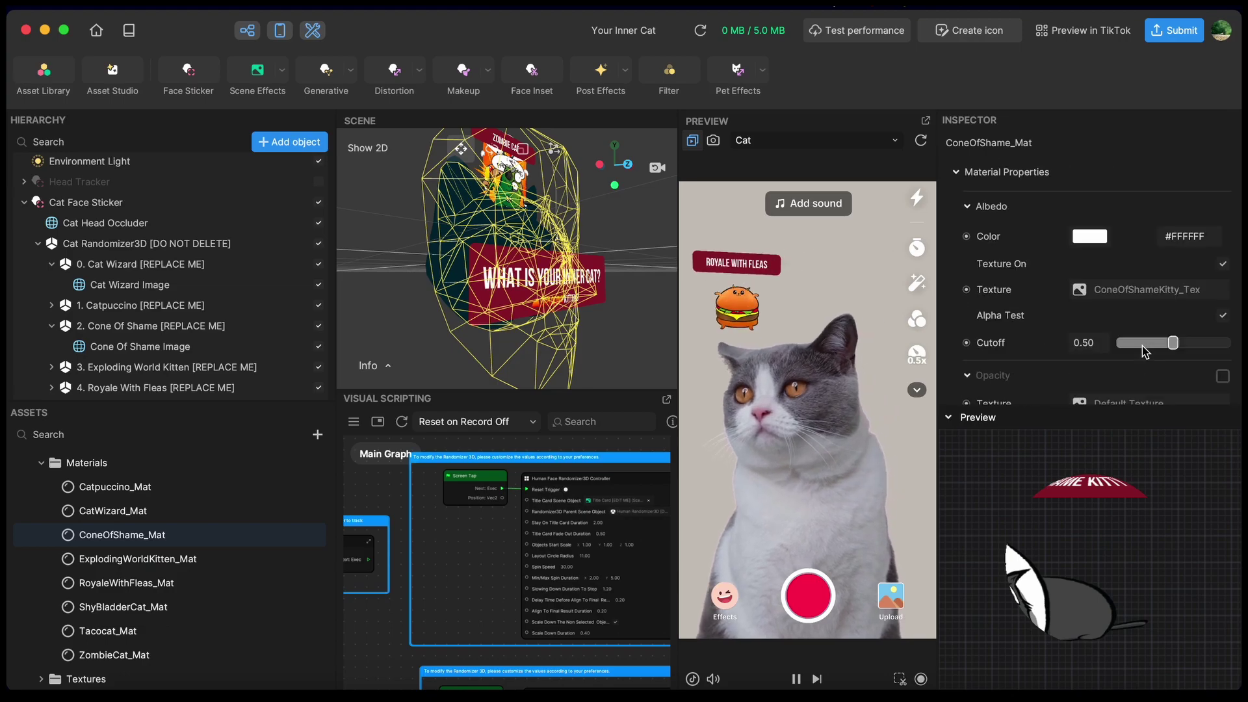
left_click(1138, 291)
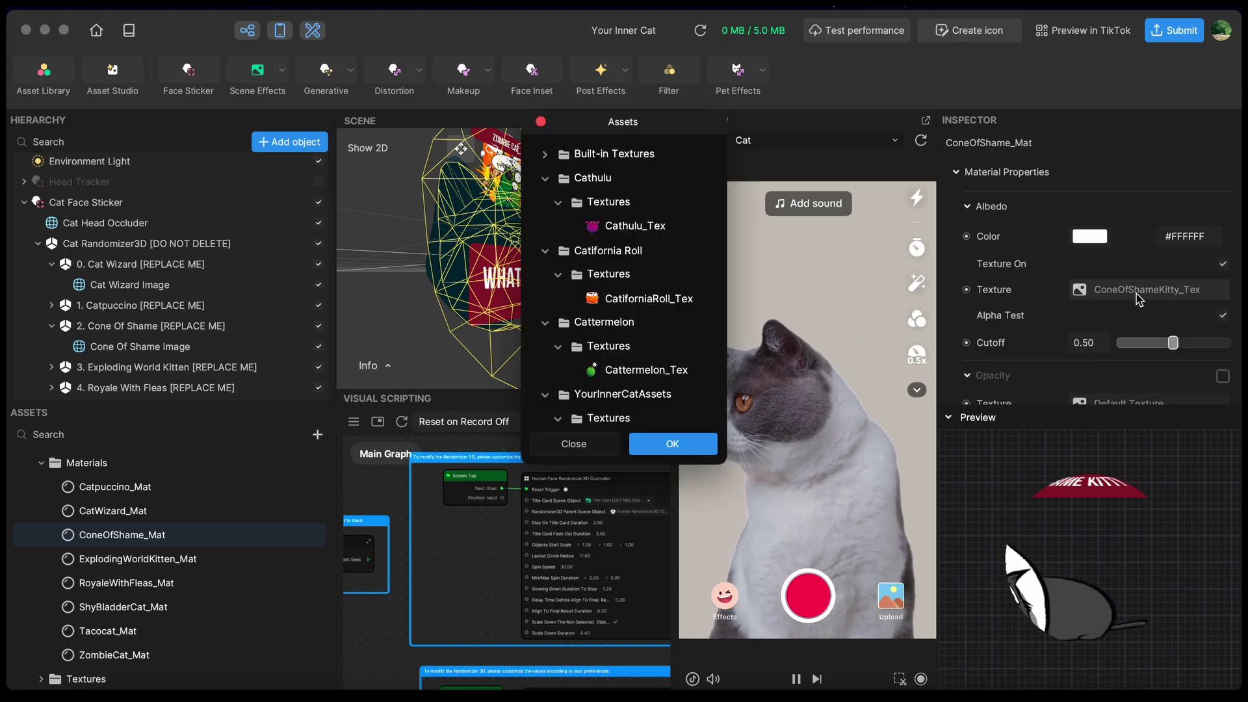
double_click(662, 380)
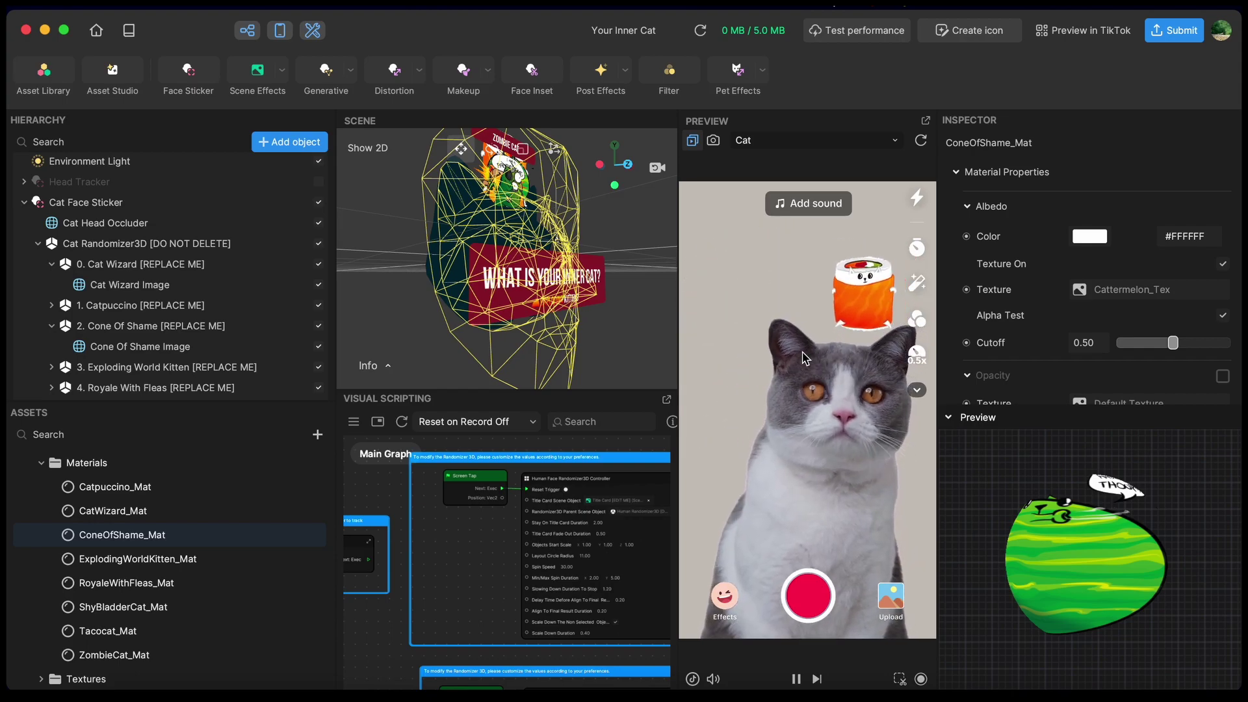
- Set 2. Cone Of Shame's Transform Scale to 0.641 and Catpuccino Image's to 0.678
left_click_drag(390, 336, 416, 333)
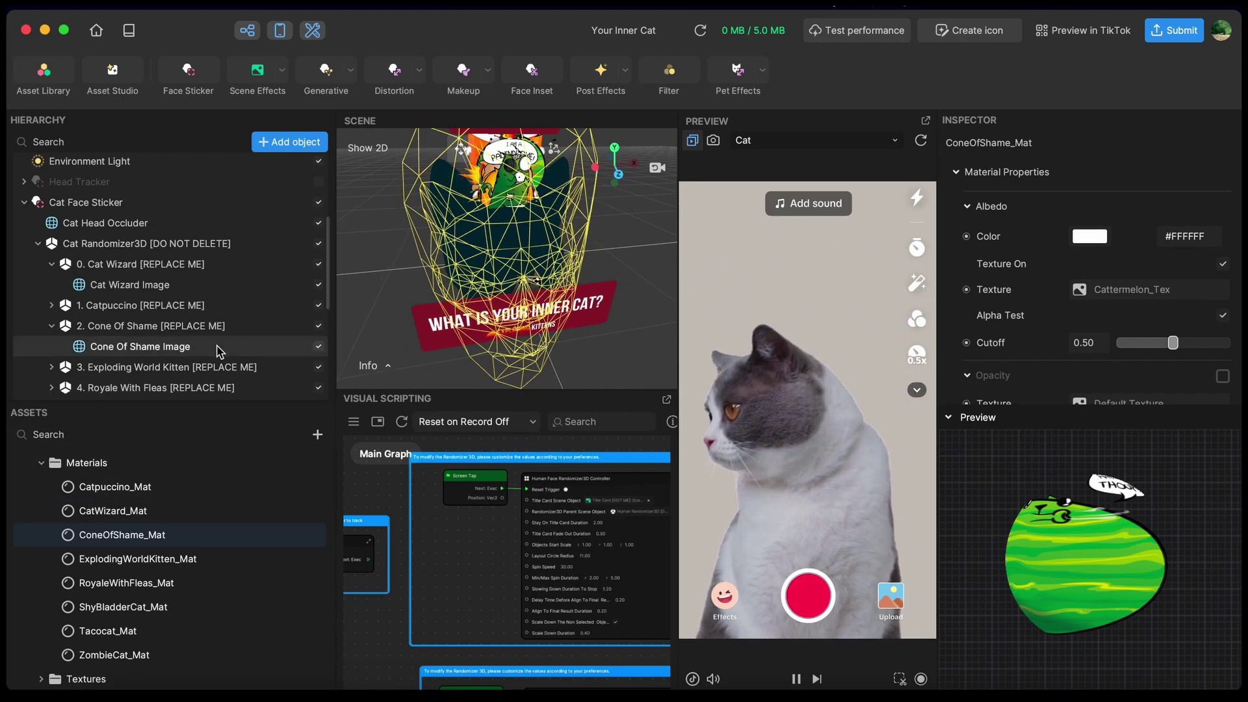
left_click(182, 346)
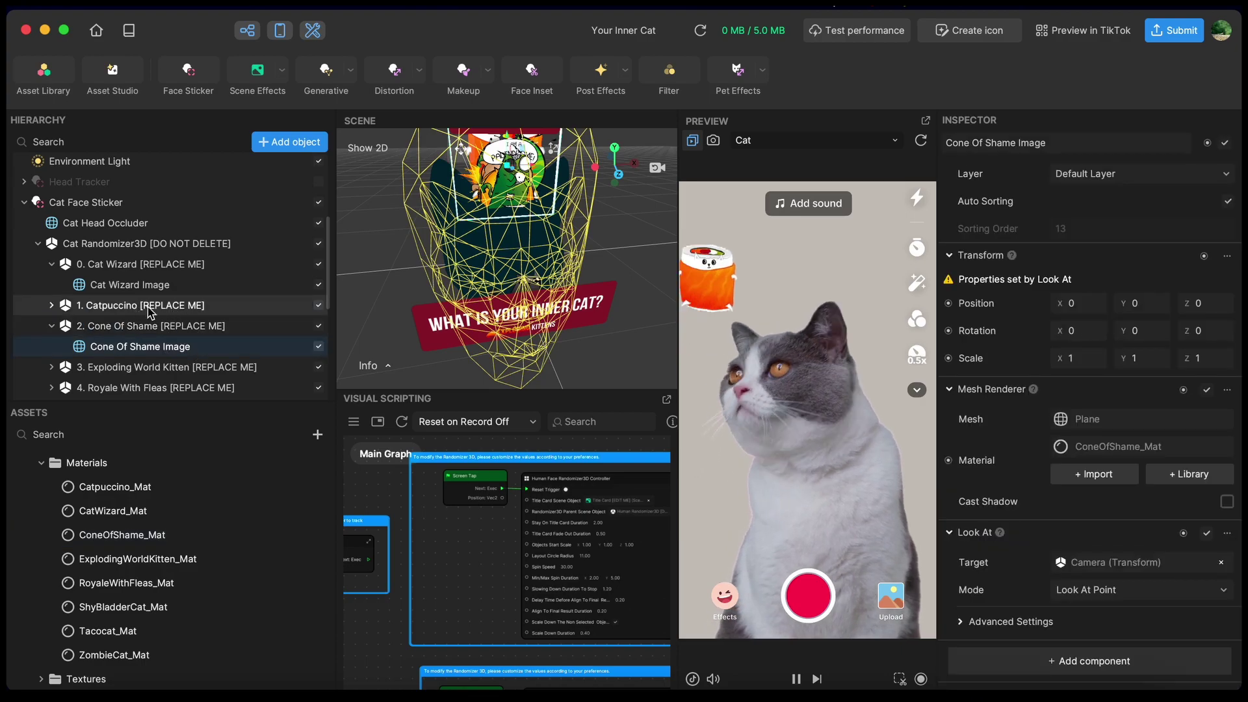
left_click(177, 327)
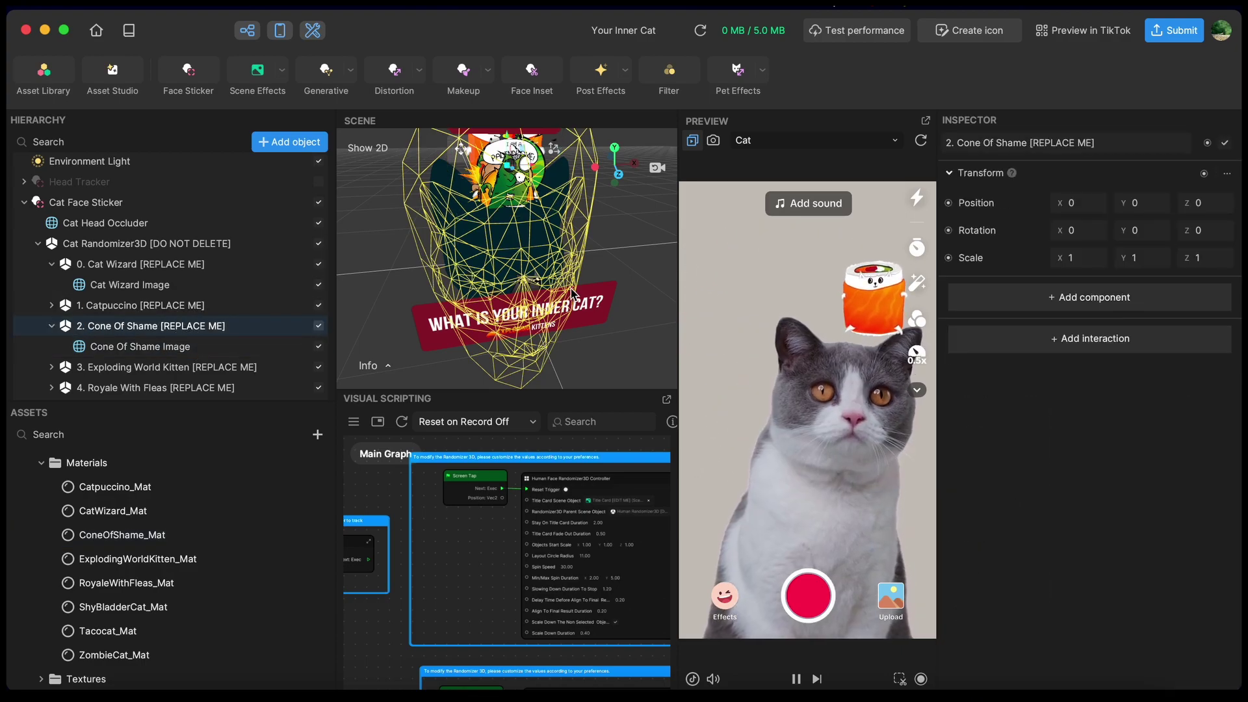
scroll(580, 294, "down", 3)
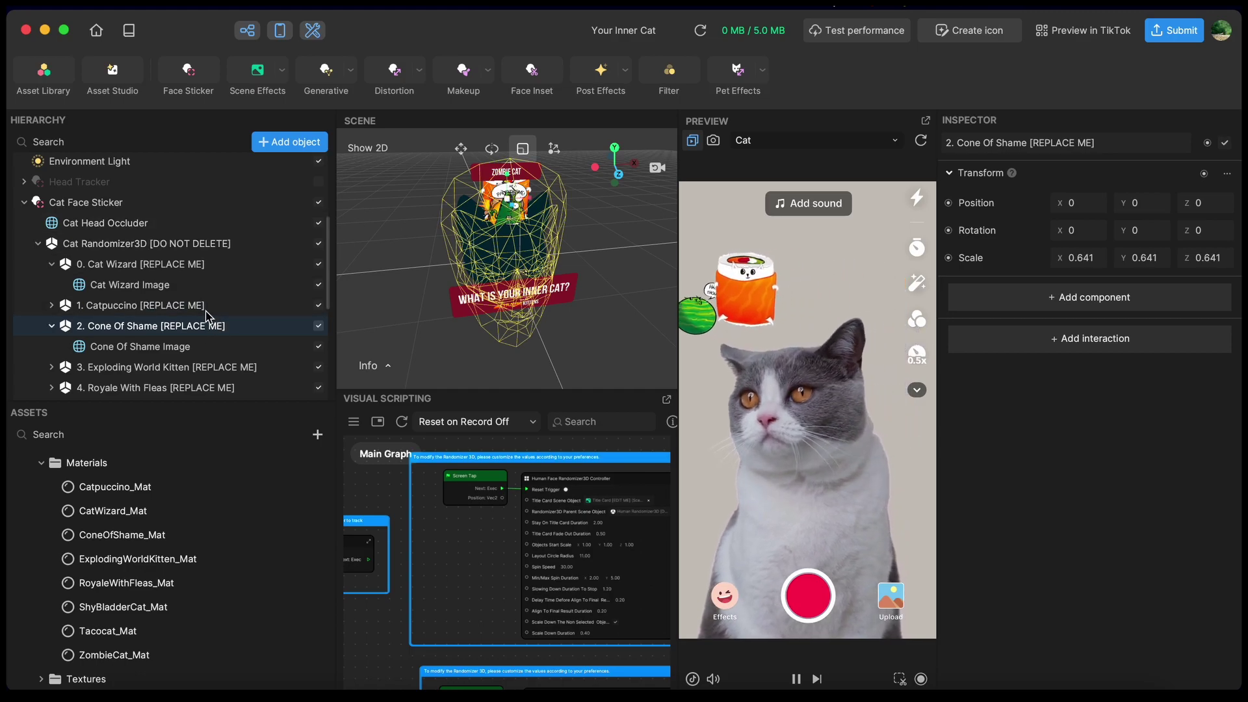
left_click(98, 325)
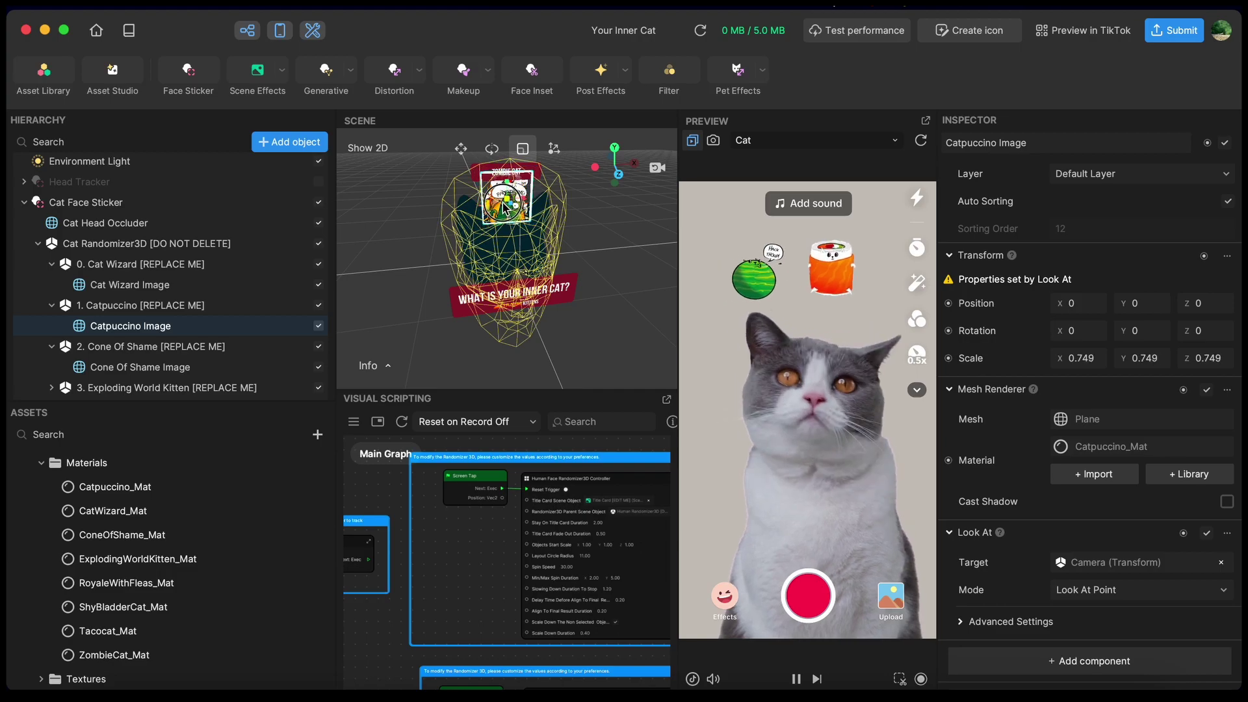
- Restart the effect preview so the full character lineup, including Tacocat, cycles again
left_click(921, 145)
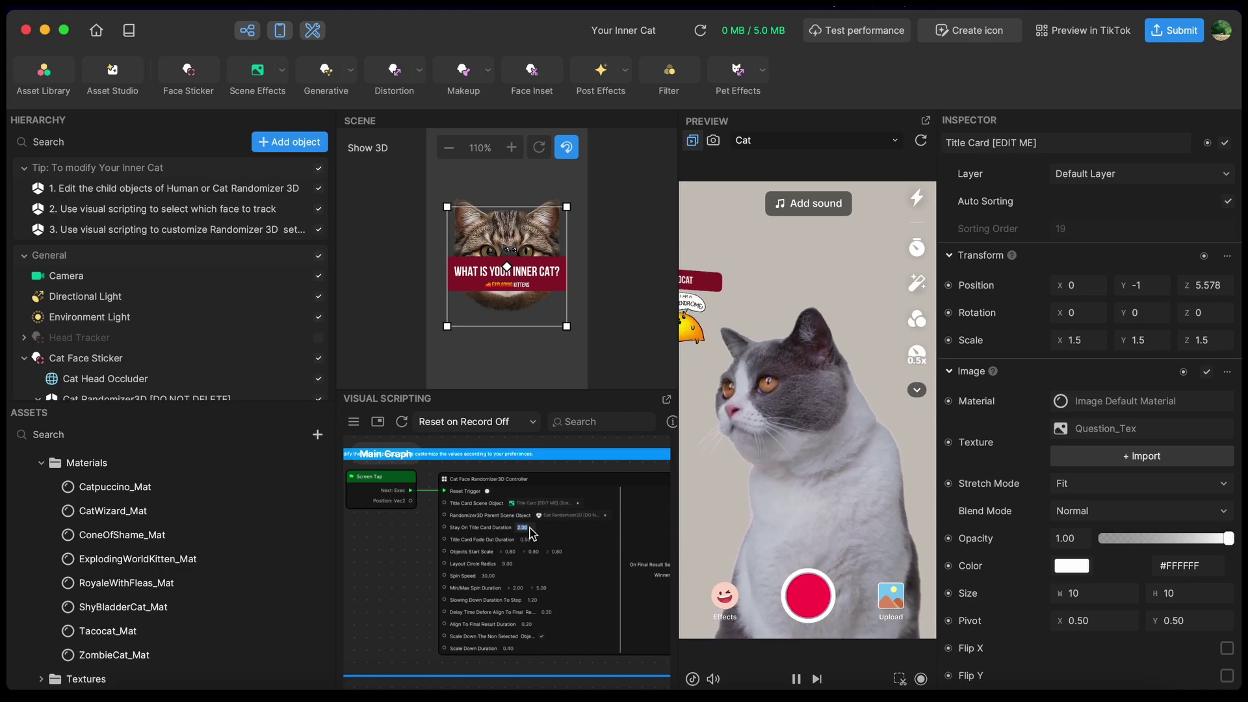
- Set title card stay to 1 and fade-out to 0.20, raise Spin Speed above 30.00, then restart the preview
type("1")
key("Return")
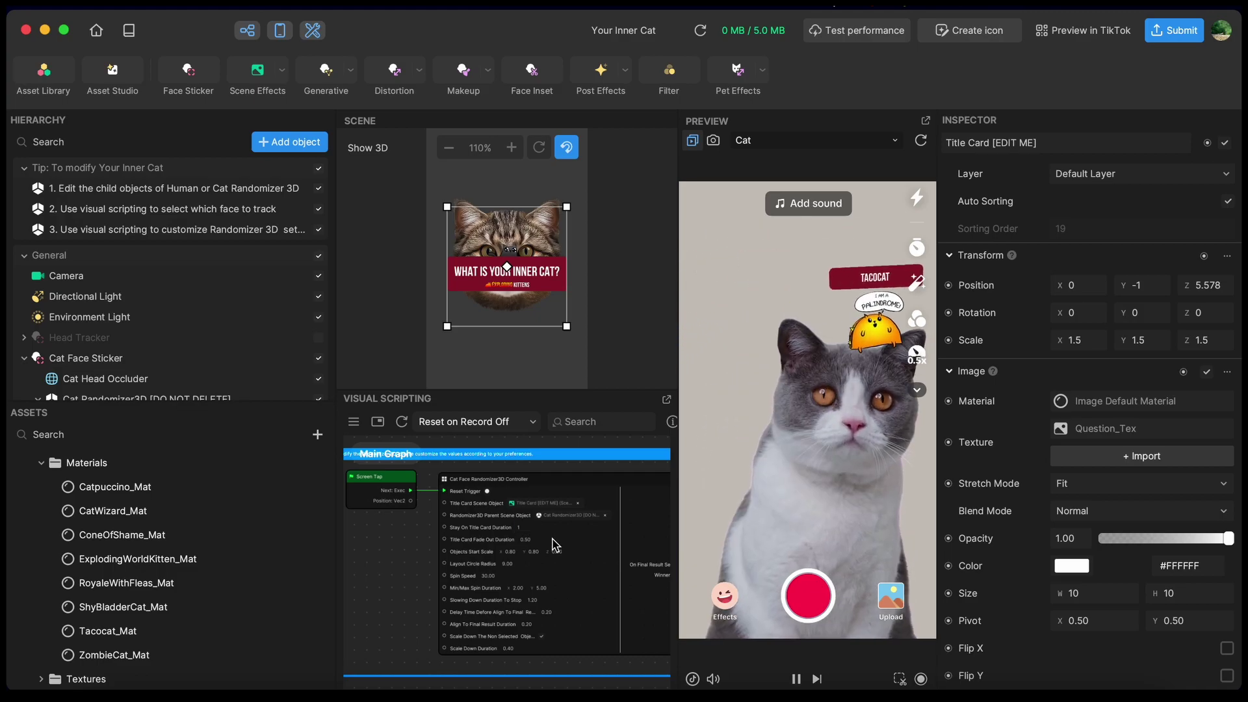
left_click(529, 541)
type("0.2")
key("Return")
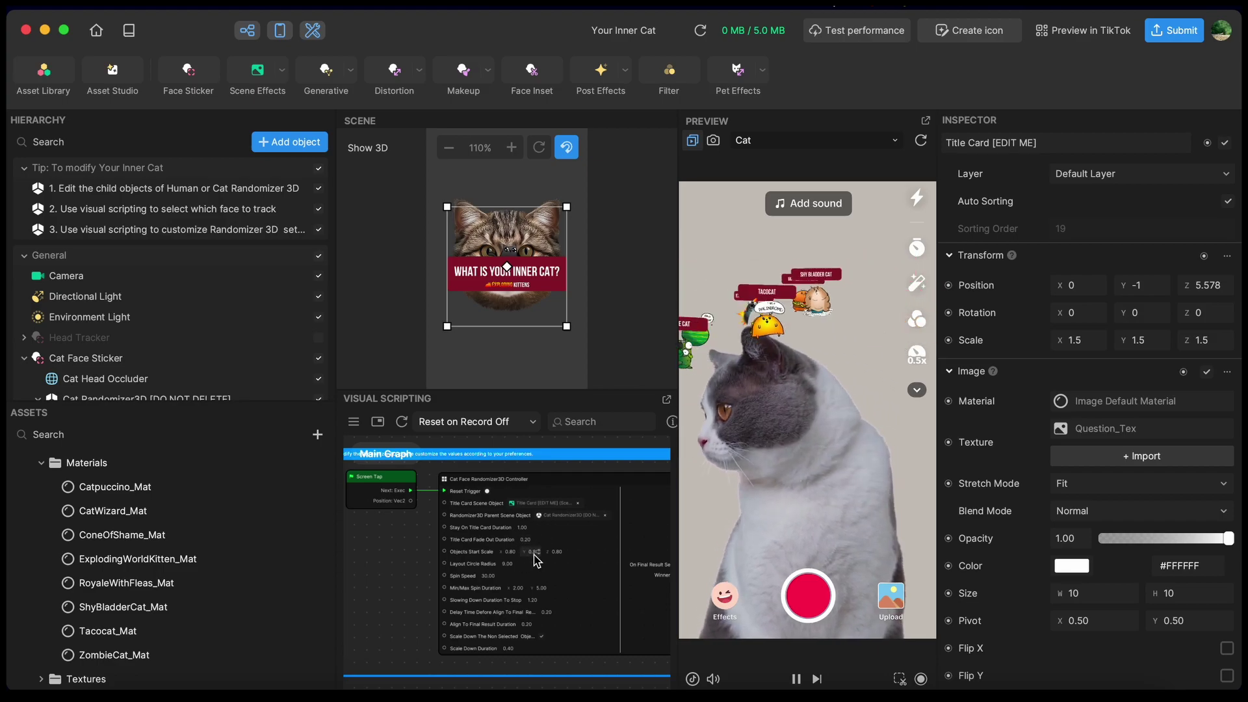
left_click(489, 580)
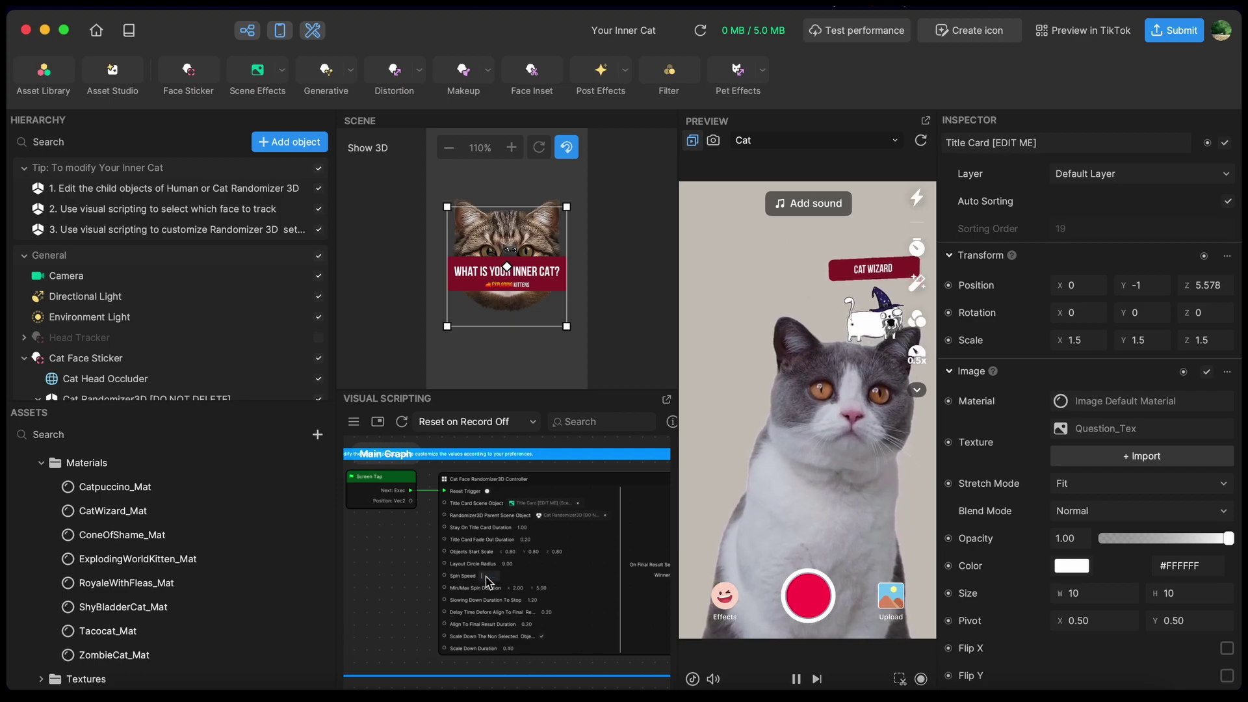
left_click(920, 146)
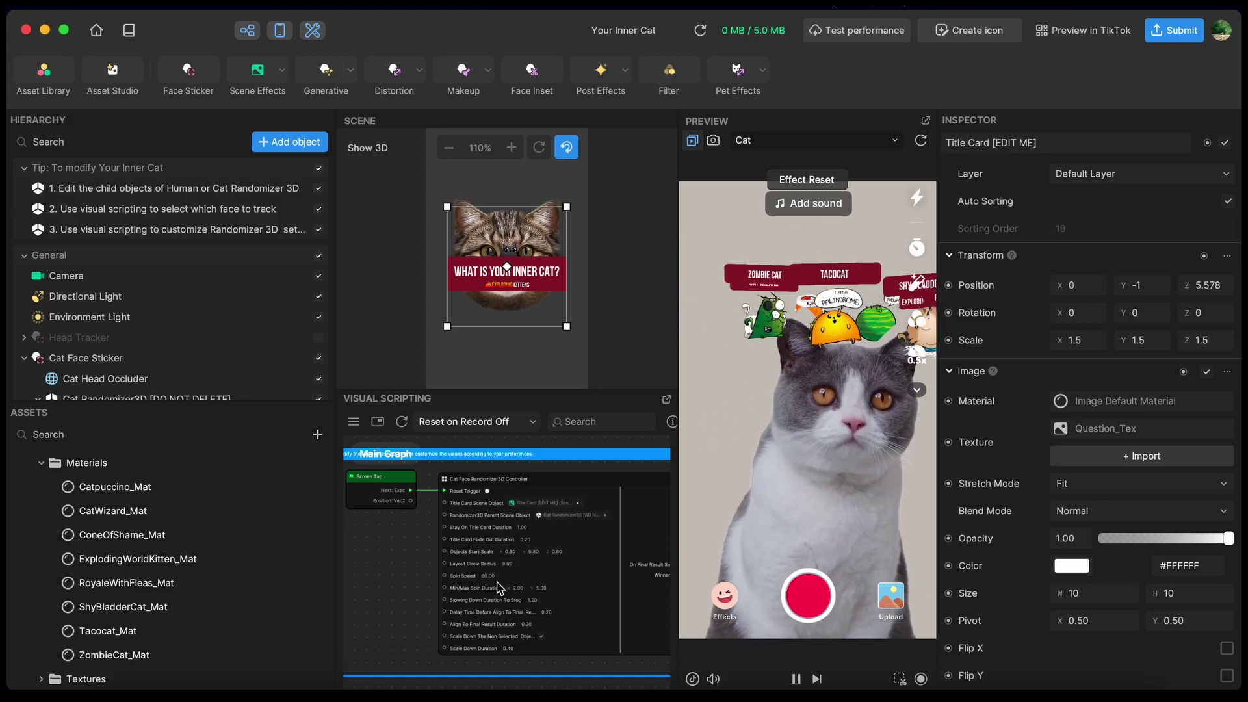
scroll(223, 367, "down", 5)
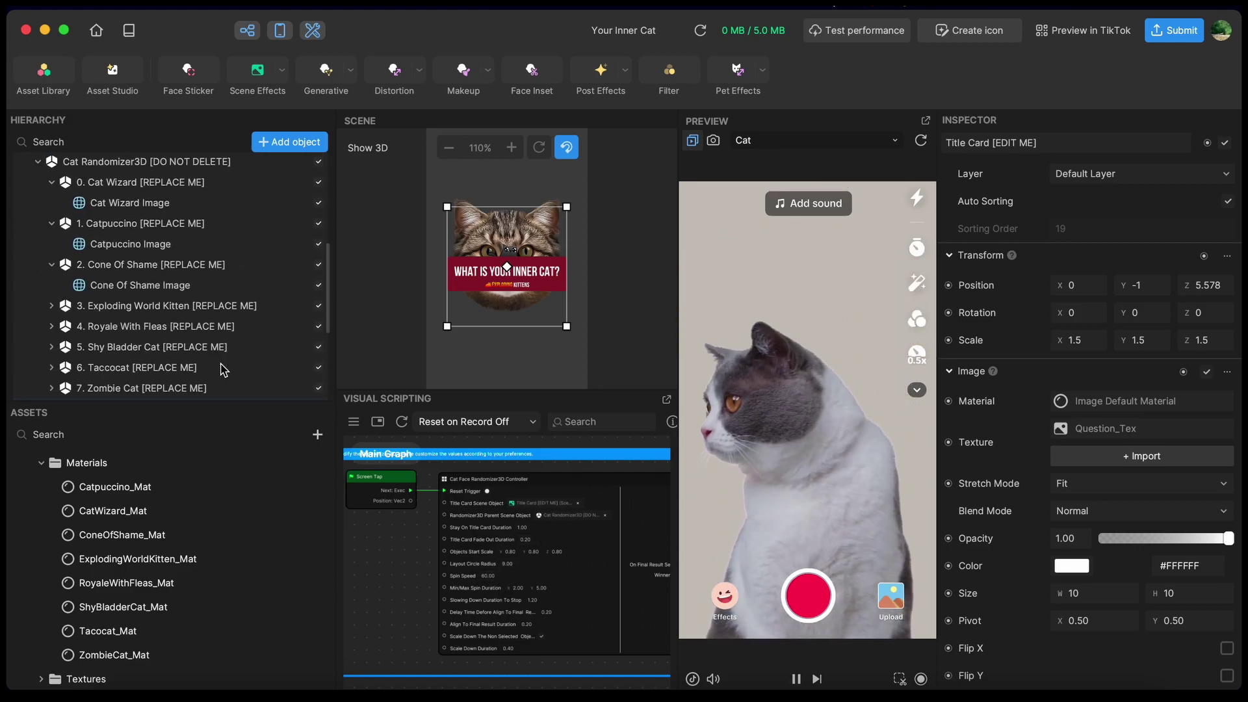